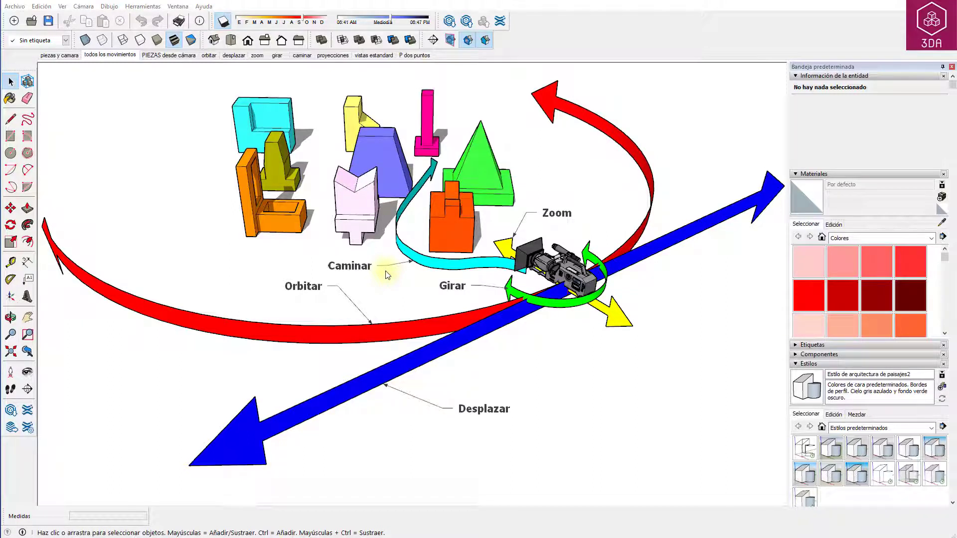
# Step: Go from the zoom scene to the 'PIEZAS desde cámara' scene of coloured pieces
pyautogui.click(257, 55)
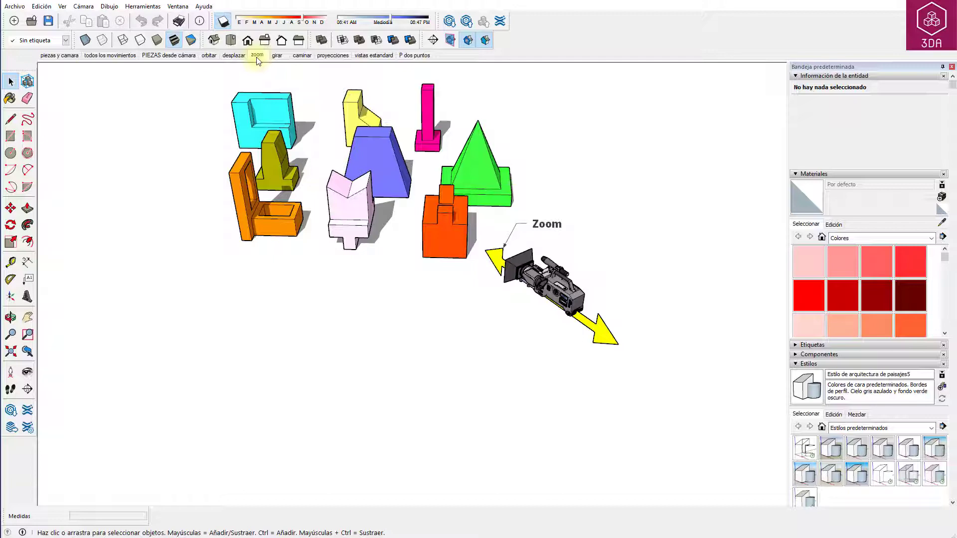
pyautogui.click(153, 56)
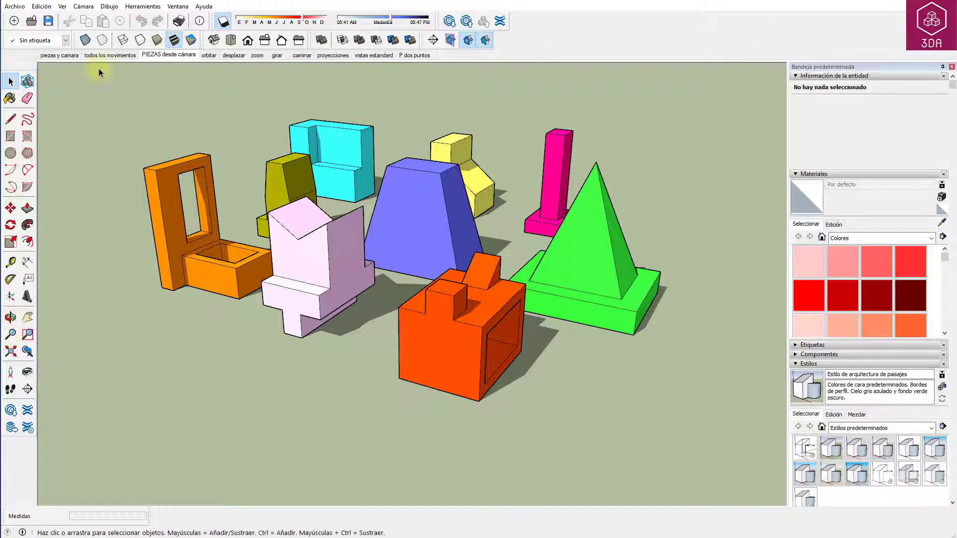
# Step: Use the Cámara > Zoom tool to zoom in slightly on the pieces, reaching a 35 field of view
pyautogui.click(90, 7)
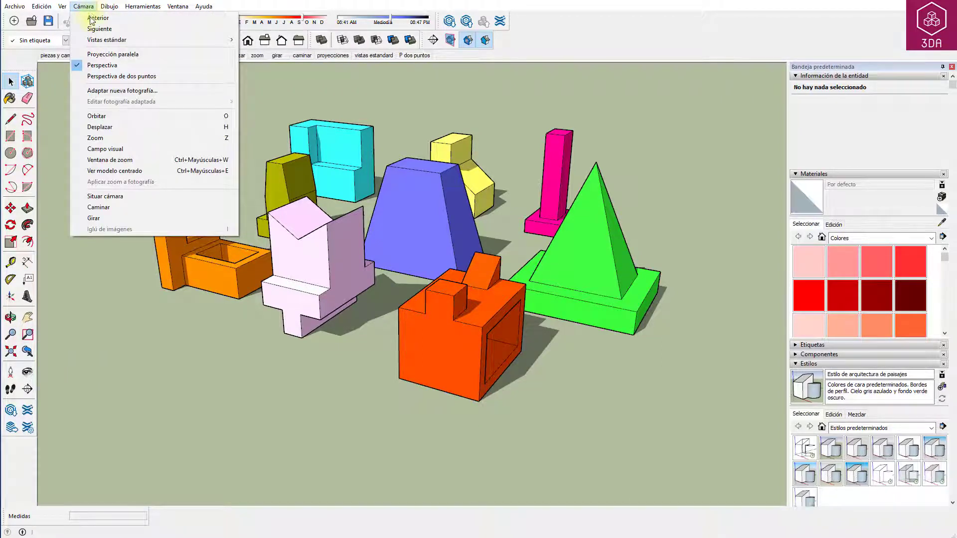
pyautogui.click(233, 138)
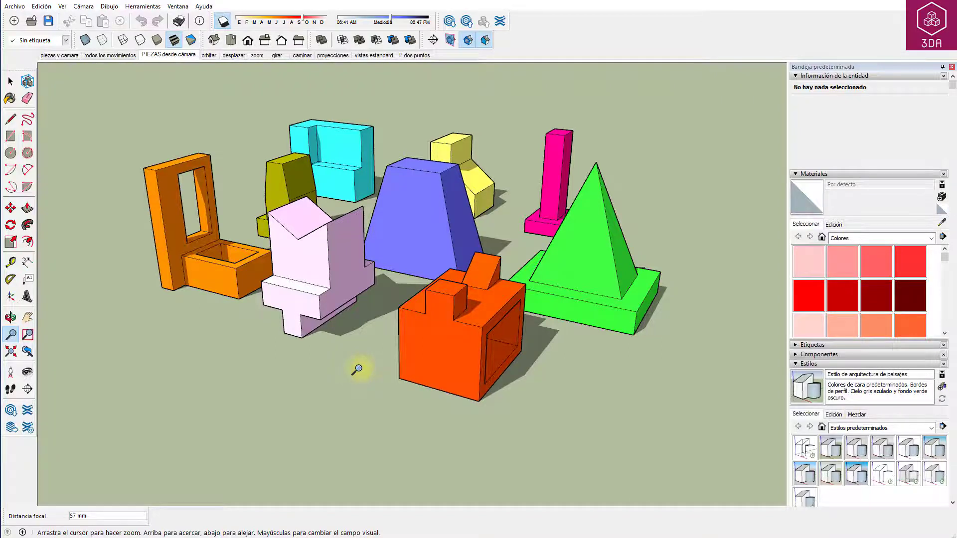
pyautogui.moveTo(358, 369)
pyautogui.mouseDown()
pyautogui.moveTo(361, 199)
pyautogui.moveTo(385, 414)
pyautogui.moveTo(379, 264)
pyautogui.mouseUp()
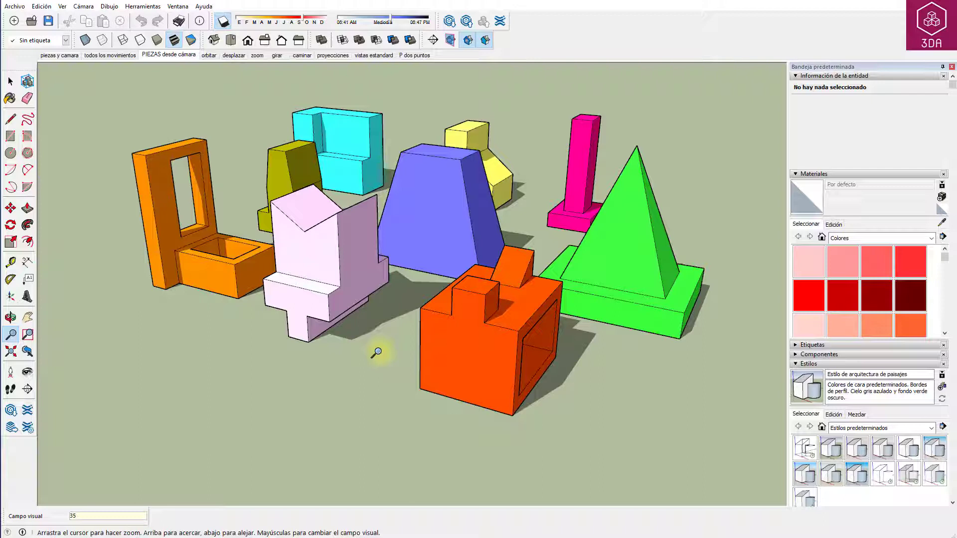
# Step: Try fields of view of 60 and then 25
pyautogui.write('60')
pyautogui.press('Return')
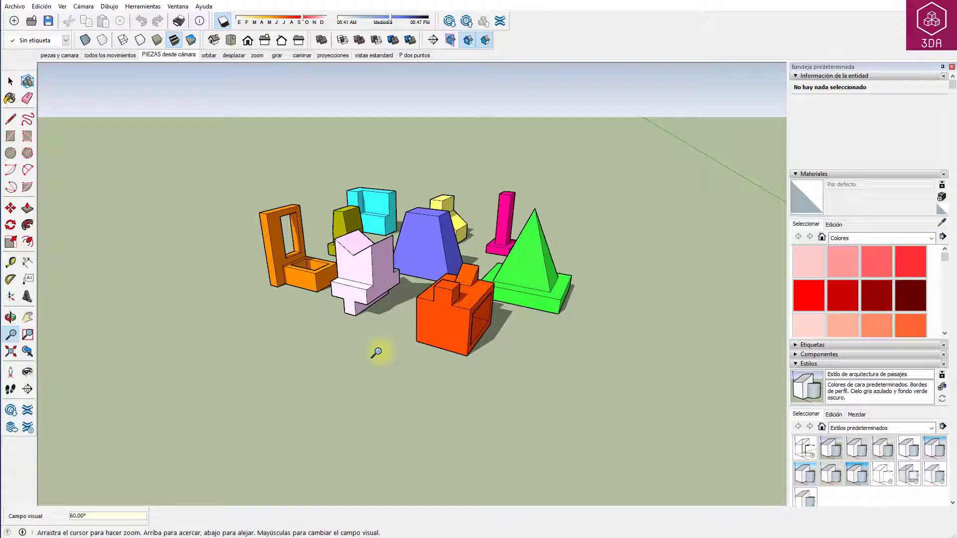
pyautogui.write('25')
pyautogui.press('Return')
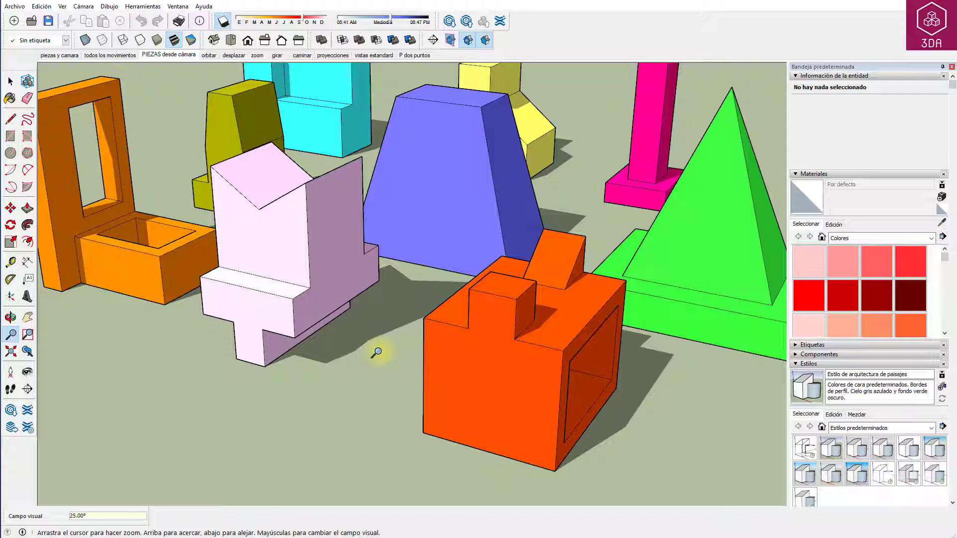
# Step: Set focal lengths of 50 mm, 25 mm and finally 200 mm for a tight close-up
pyautogui.write('50')
pyautogui.write(' mm')
pyautogui.press('Return')
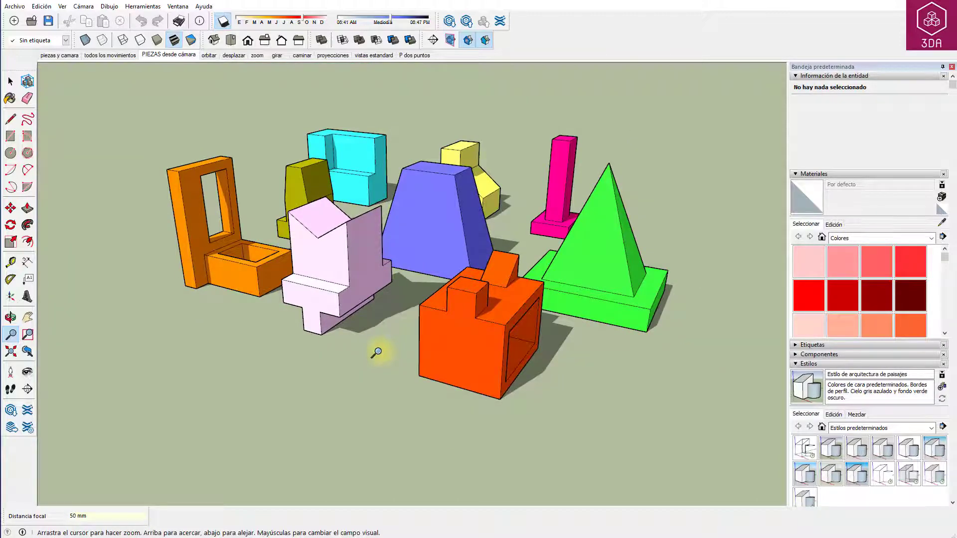
pyautogui.write('25')
pyautogui.press('Return')
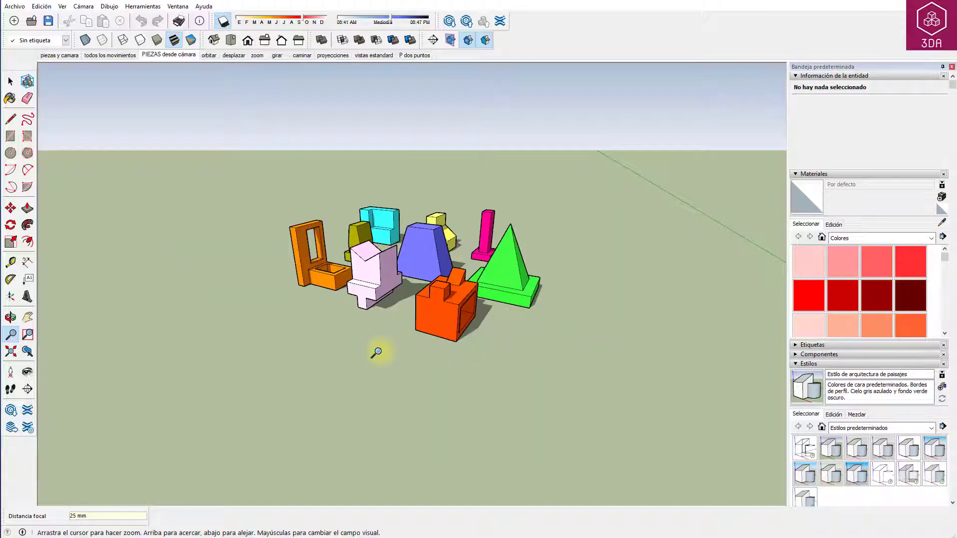
pyautogui.write('200')
pyautogui.press('Return')
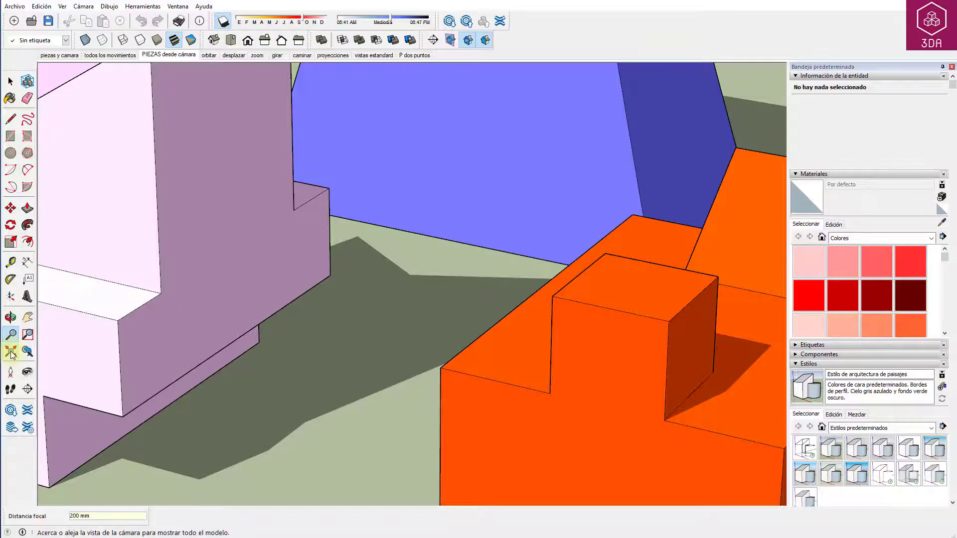
# Step: Zoom to extents, zoom out, zoom to extents again, then show the 'orbitar' scene
pyautogui.click(11, 353)
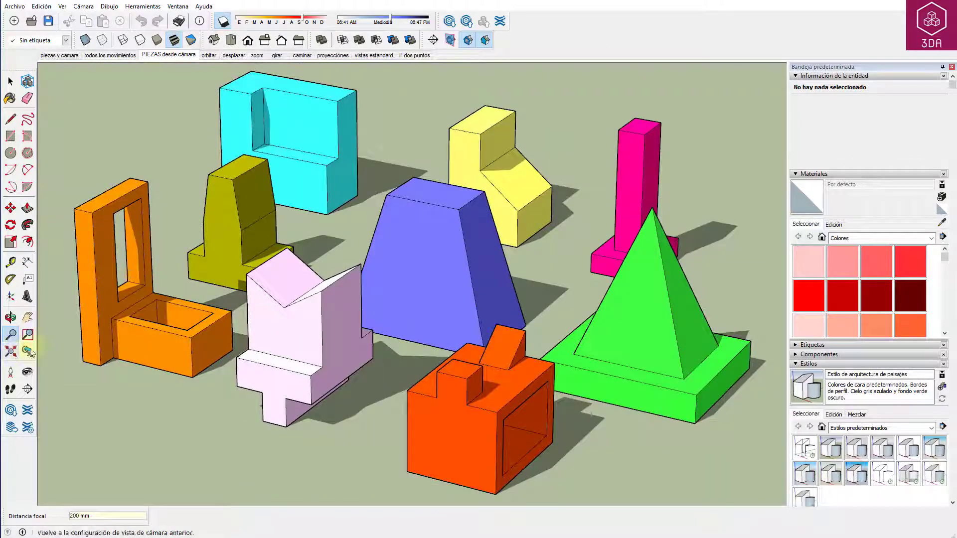
pyautogui.click(11, 333)
pyautogui.moveTo(406, 245); pyautogui.dragTo(393, 264)
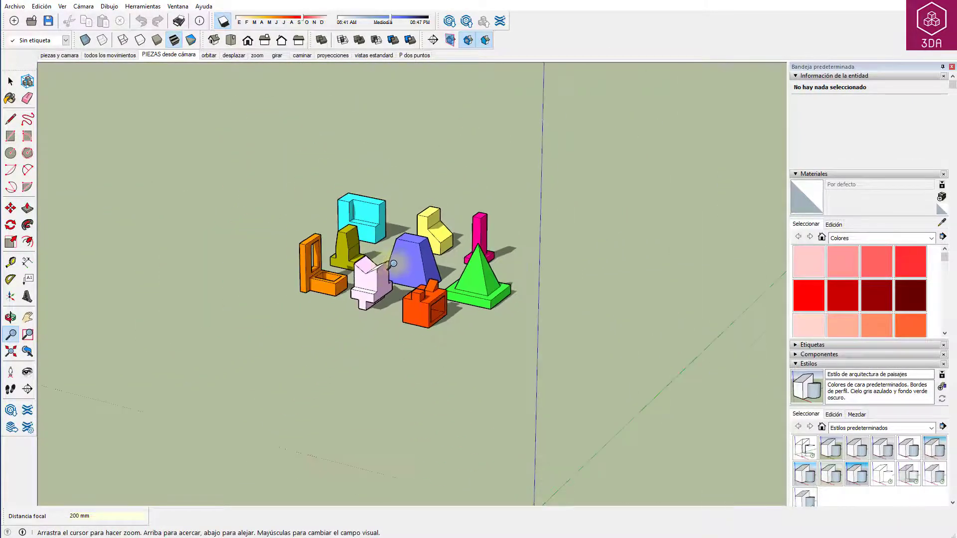
pyautogui.click(11, 352)
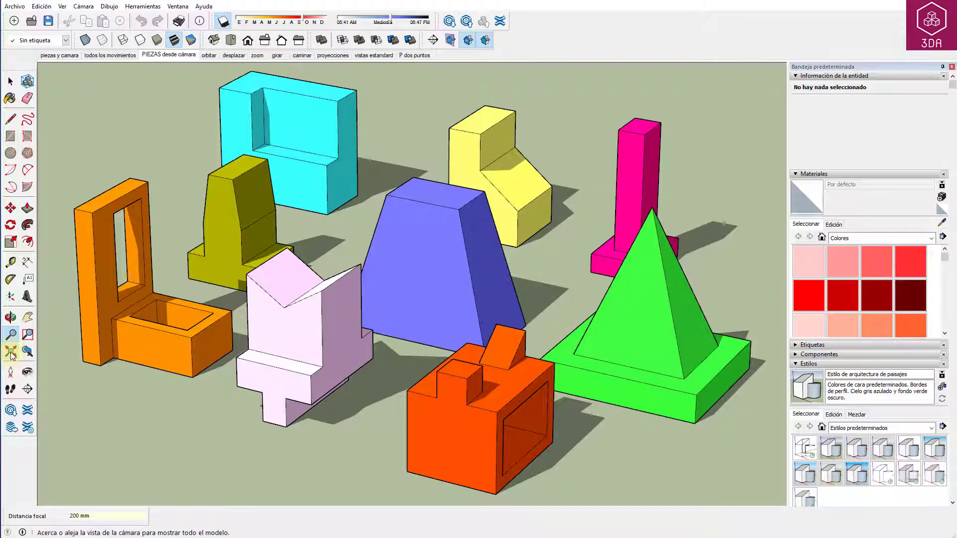
pyautogui.click(209, 55)
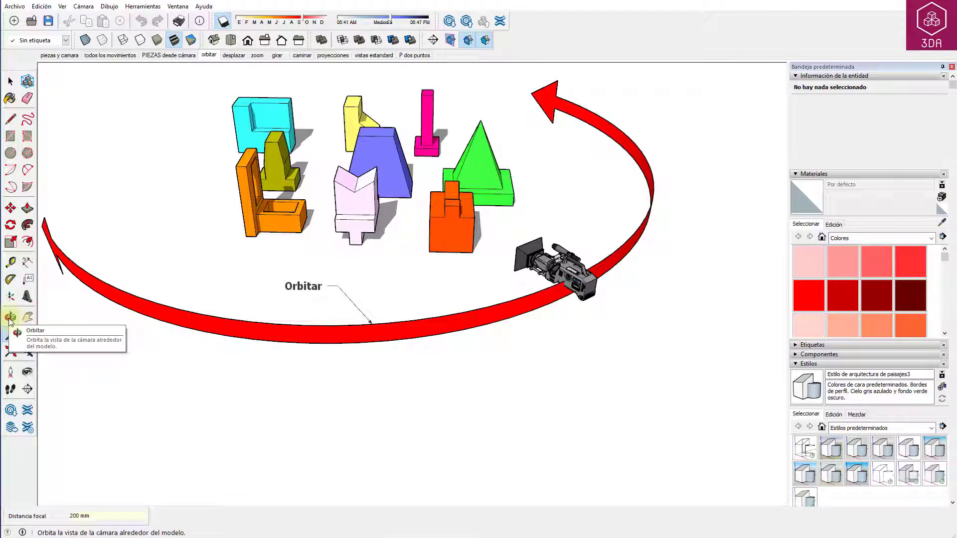
# Step: Orbit the 'PIEZAS desde cámara' view upward to look down on the pieces
pyautogui.click(84, 7)
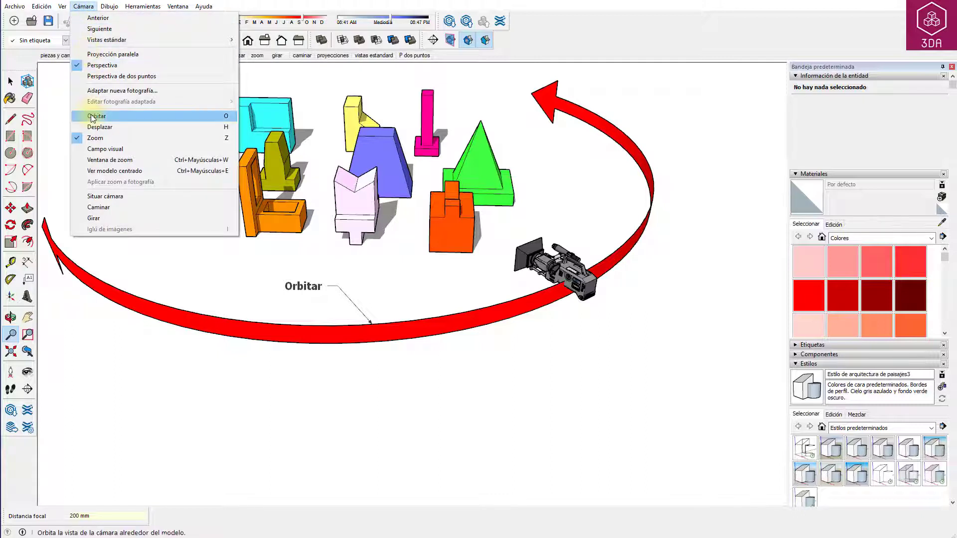
pyautogui.click(227, 116)
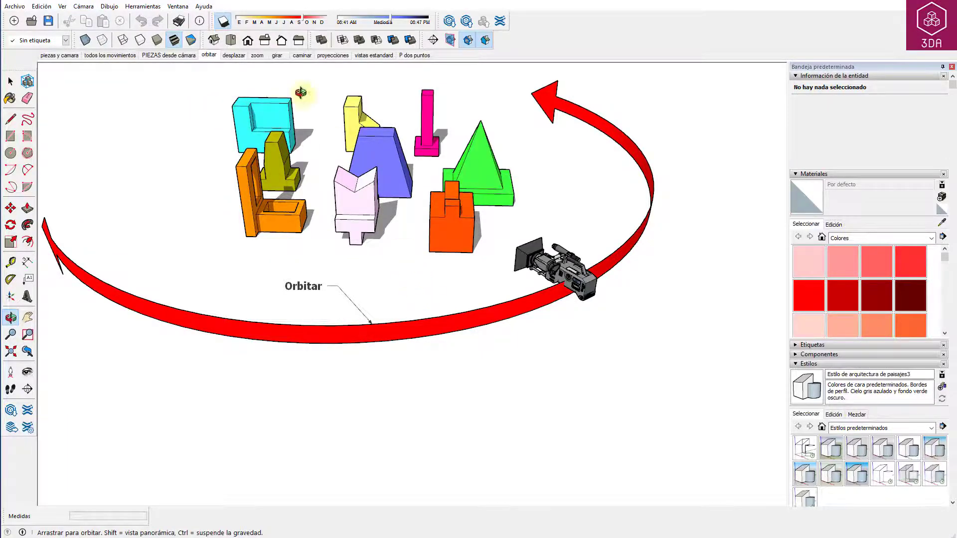
pyautogui.click(169, 54)
pyautogui.moveTo(401, 206)
pyautogui.mouseDown()
pyautogui.moveTo(270, 311)
pyautogui.moveTo(96, 229)
pyautogui.moveTo(74, 249)
pyautogui.moveTo(521, 324)
pyautogui.moveTo(720, 278)
pyautogui.moveTo(716, 363)
pyautogui.moveTo(587, 492)
pyautogui.moveTo(515, 418)
pyautogui.moveTo(436, 224)
pyautogui.moveTo(344, 102)
pyautogui.moveTo(304, 82)
pyautogui.mouseUp()
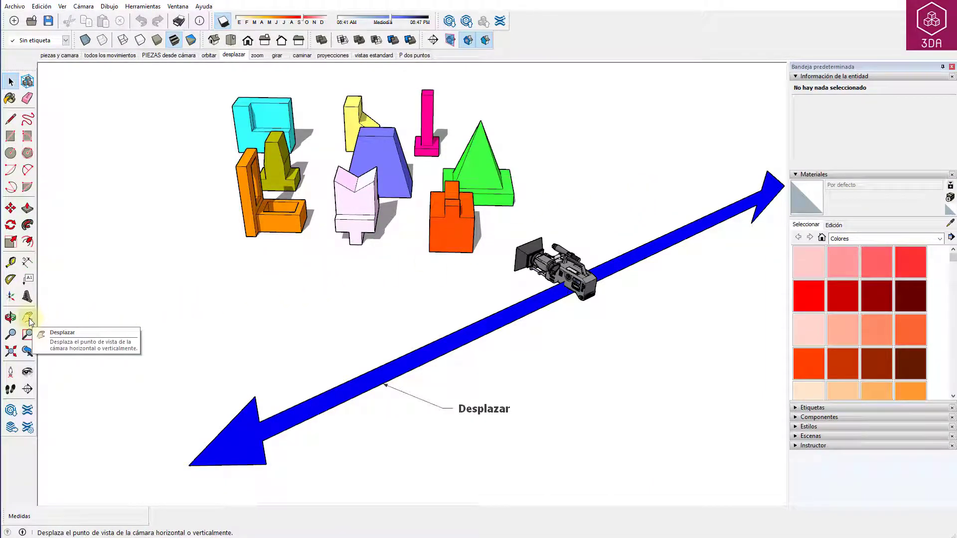
# Step: Pan the 'PIEZAS desde cámara' view so the pieces shift left and then up
pyautogui.click(78, 7)
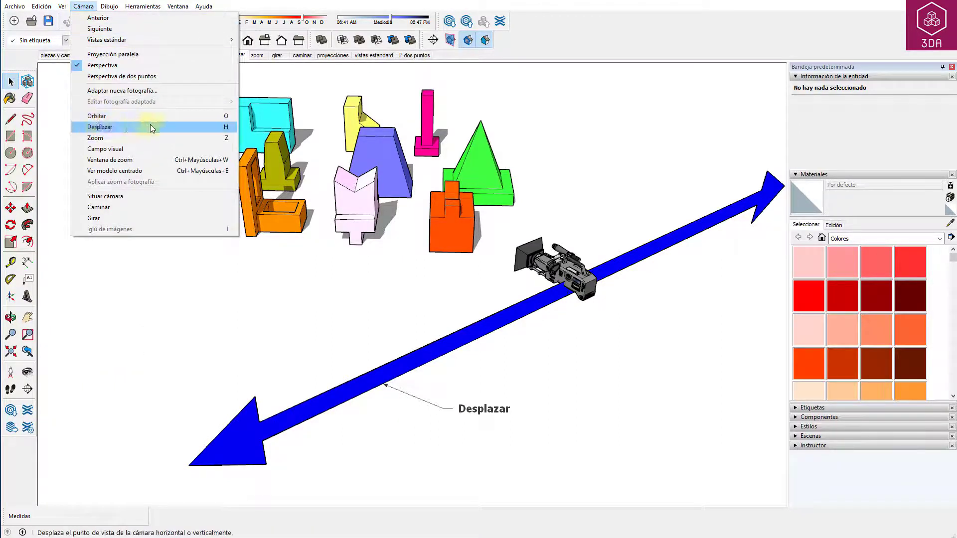
pyautogui.click(231, 126)
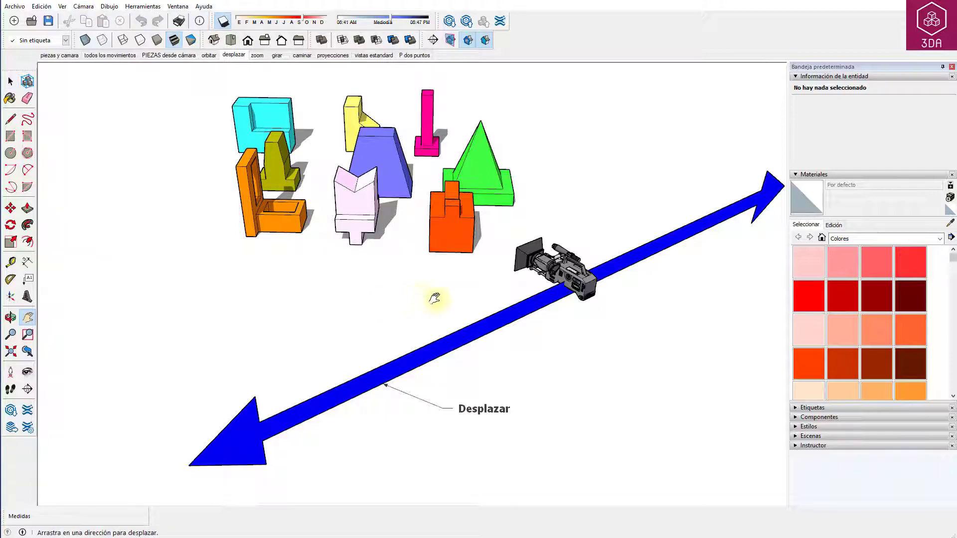
pyautogui.click(170, 55)
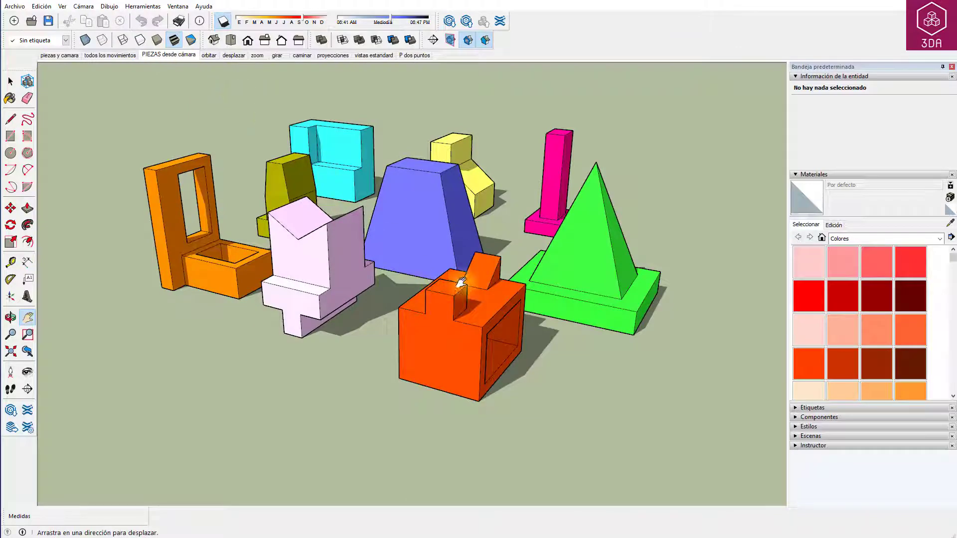
pyautogui.moveTo(433, 288); pyautogui.dragTo(171, 289)
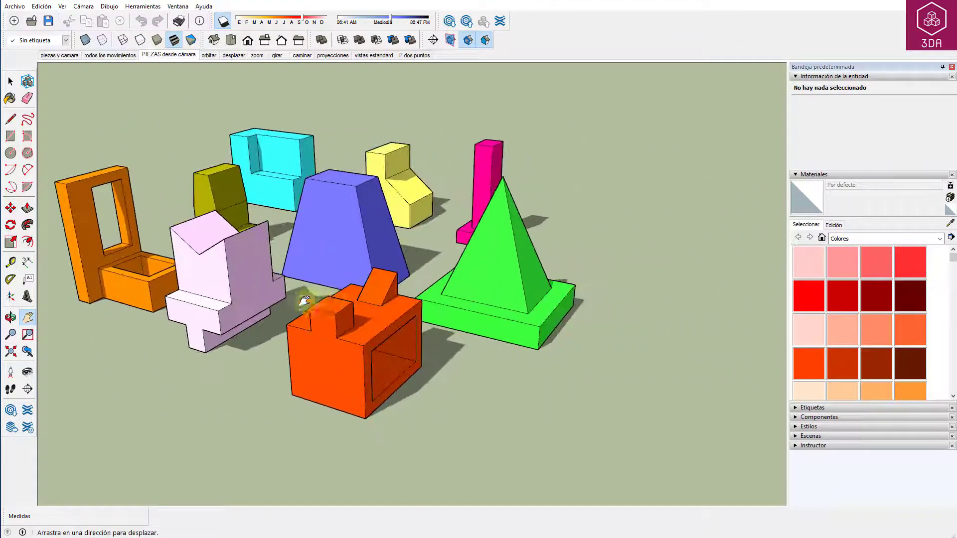
pyautogui.moveTo(477, 428)
pyautogui.mouseDown()
pyautogui.moveTo(470, 504)
pyautogui.moveTo(459, 240)
pyautogui.moveTo(470, 171)
pyautogui.moveTo(441, 344)
pyautogui.moveTo(451, 458)
pyautogui.moveTo(458, 299)
pyautogui.mouseUp()
pyautogui.press('space')
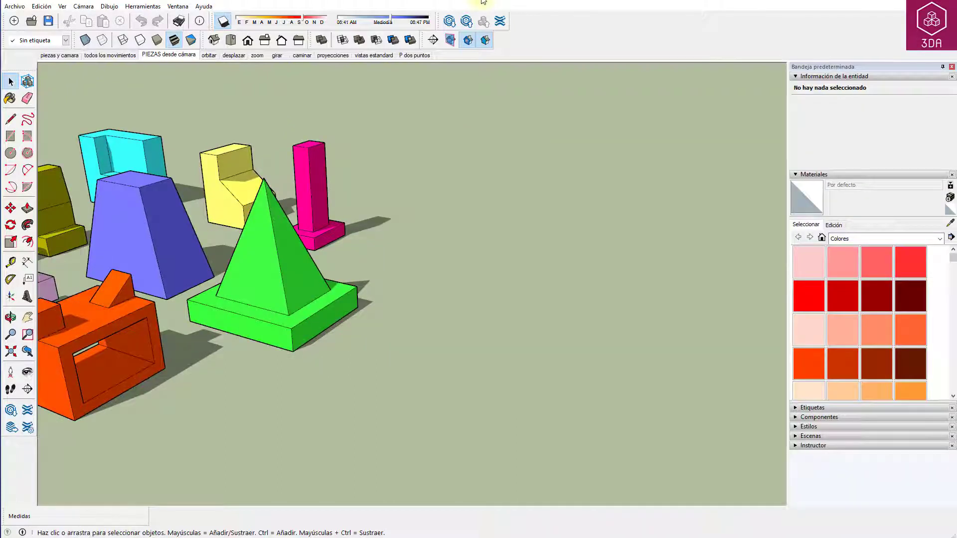
# Step: Step back through previous views, zoom-window onto the orange frame piece, then return to the wide view
pyautogui.click(27, 352)
pyautogui.click(27, 352)
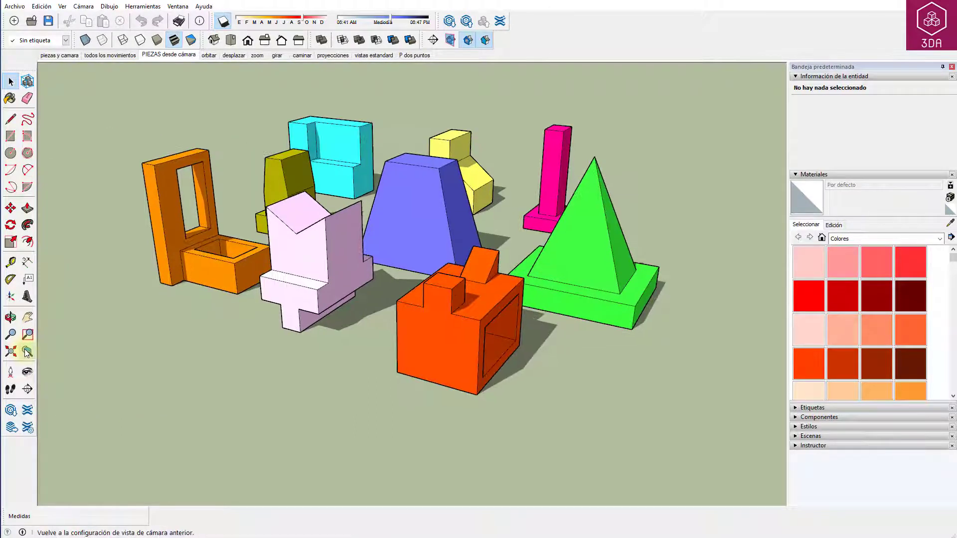
pyautogui.click(27, 353)
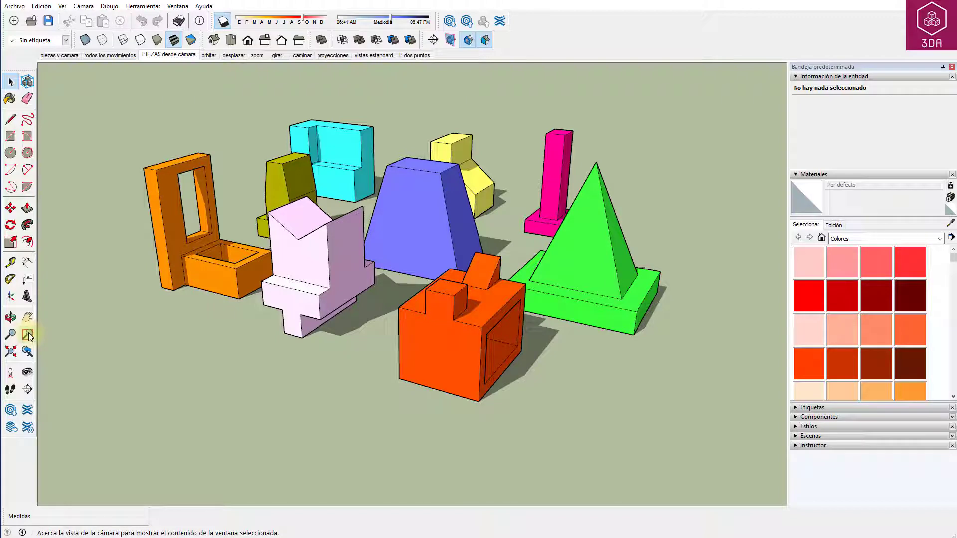
pyautogui.click(28, 335)
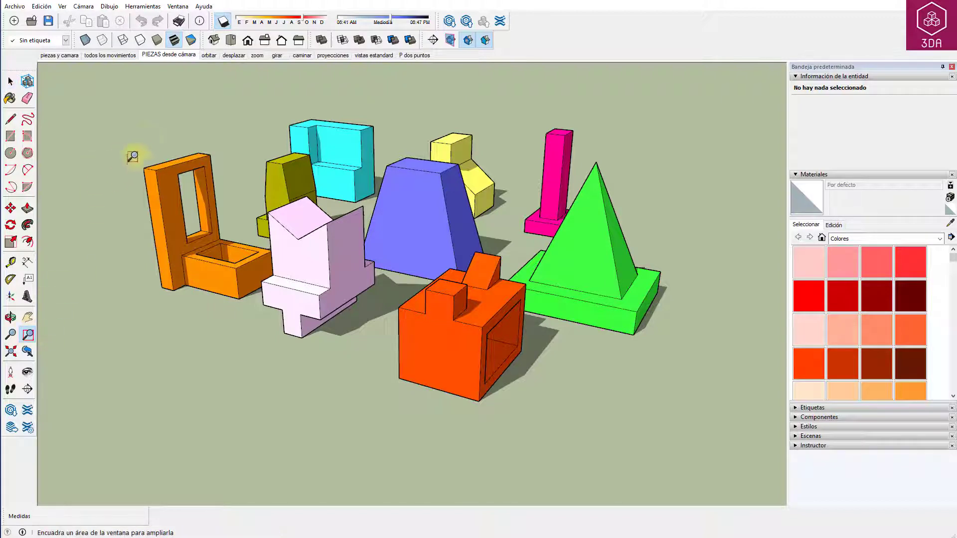
pyautogui.moveTo(137, 144)
pyautogui.mouseDown()
pyautogui.moveTo(286, 310)
pyautogui.moveTo(281, 301)
pyautogui.mouseUp()
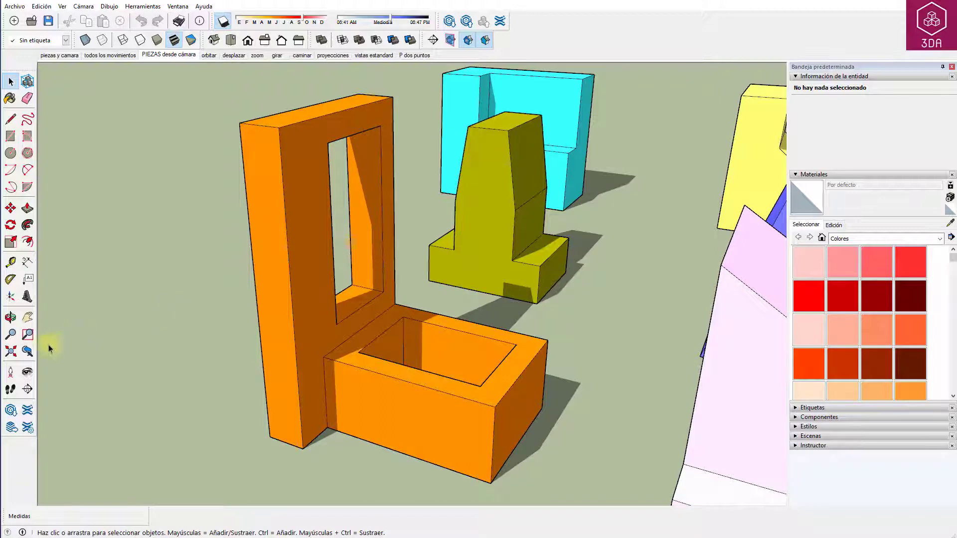
pyautogui.click(28, 351)
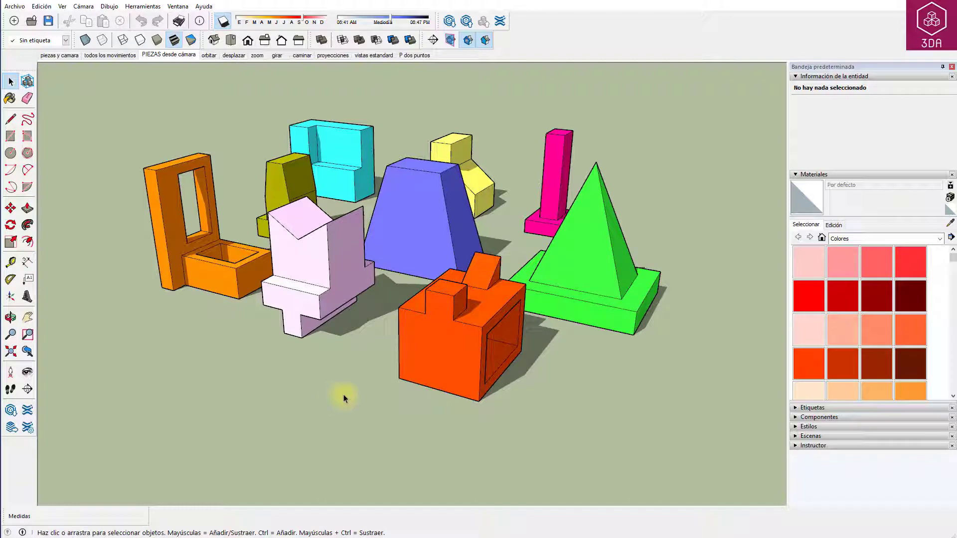
# Step: Select the green pyramid with its base and zoom to the selection
pyautogui.doubleClick(578, 255)
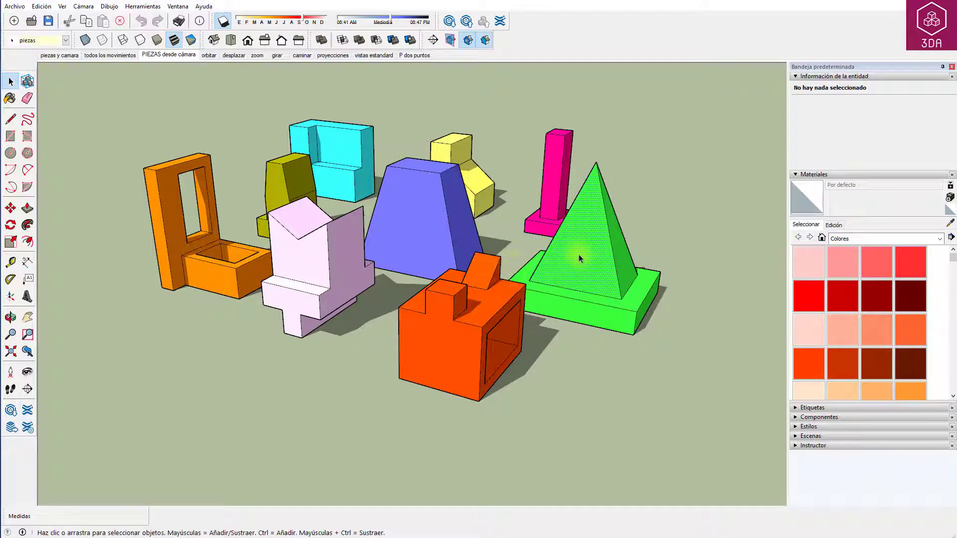
pyautogui.tripleClick(578, 254)
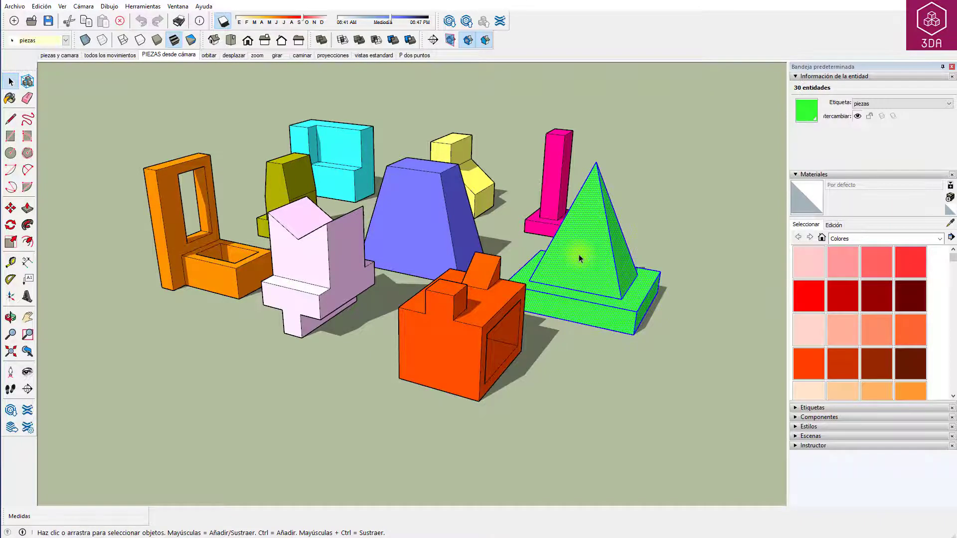
pyautogui.rightClick(579, 254)
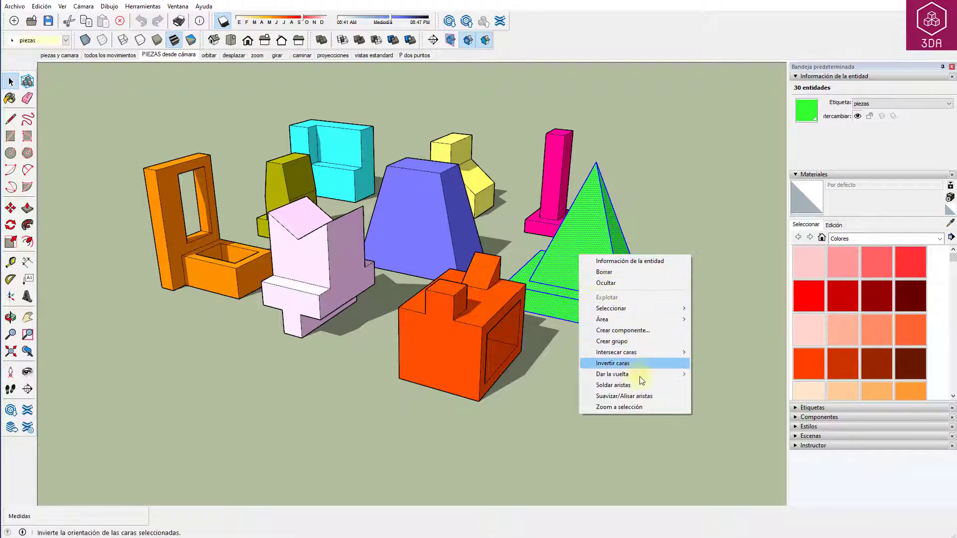
pyautogui.click(632, 406)
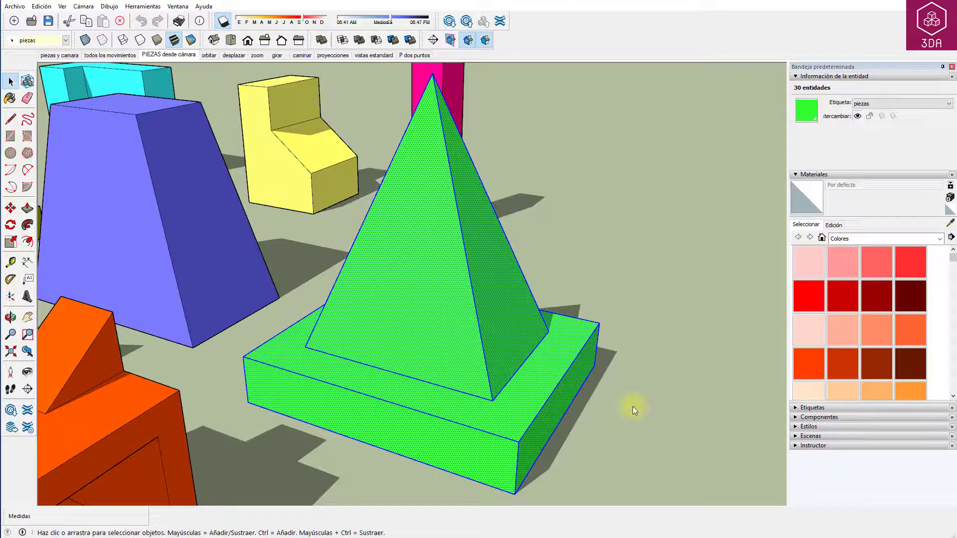
# Step: Zoom to selection on a face of the yellow block
pyautogui.click(276, 176)
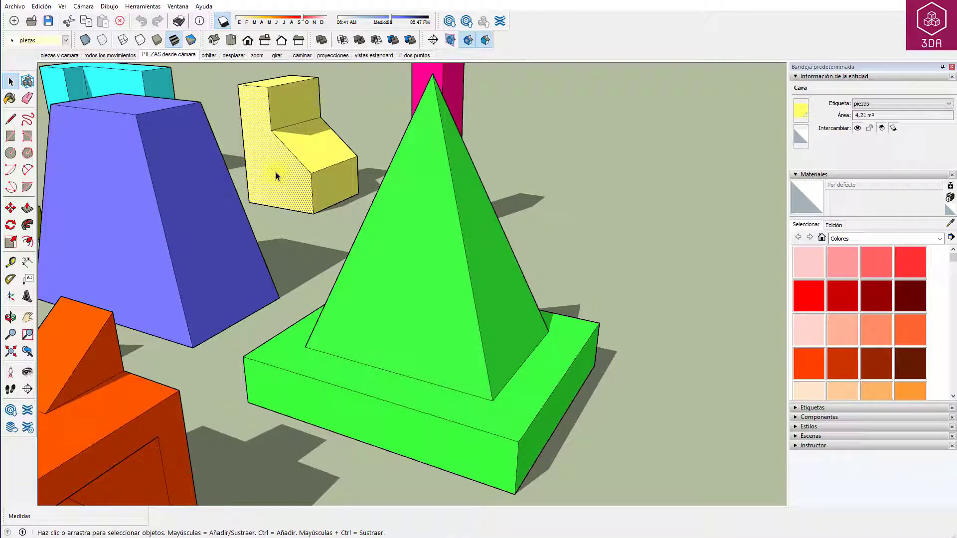
pyautogui.rightClick(276, 175)
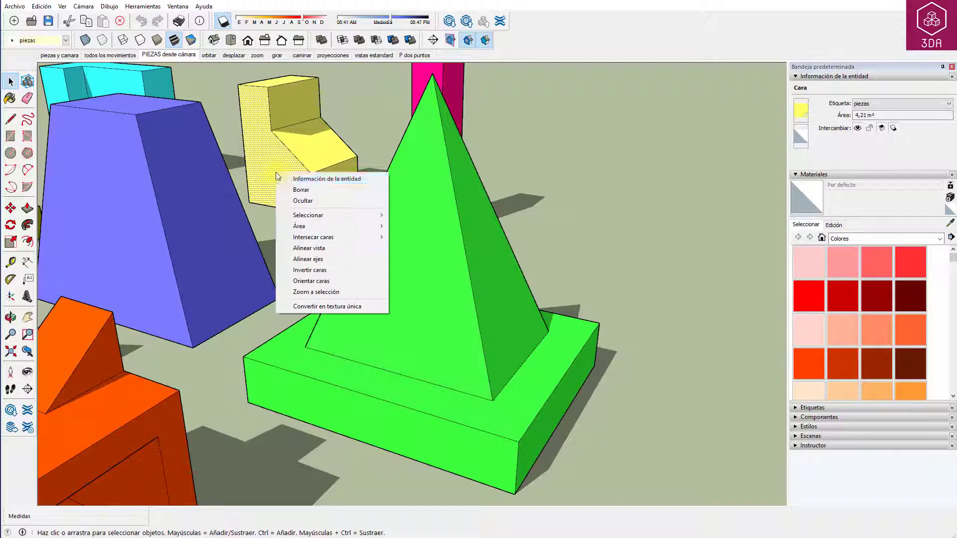
pyautogui.click(318, 291)
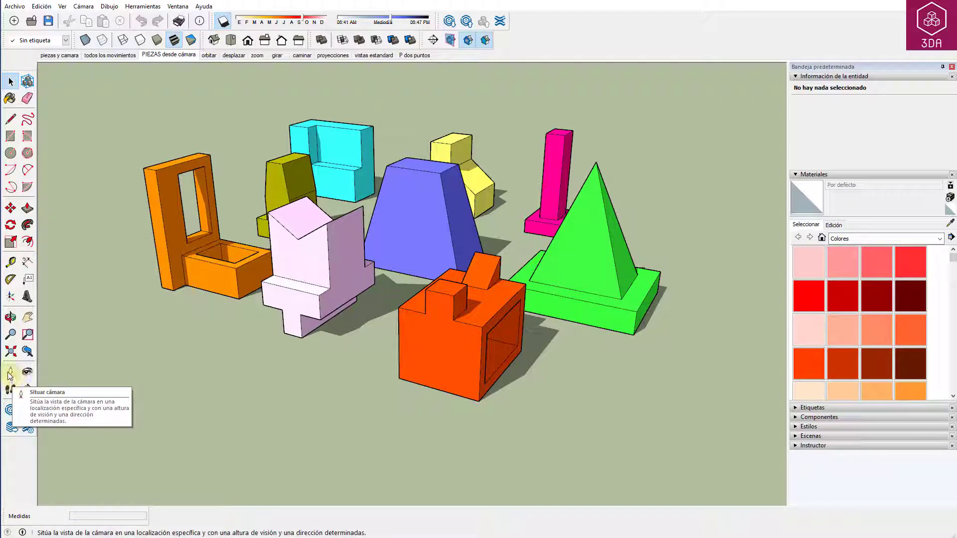
# Step: Place the camera at eye level on a ground spot among the pieces, with eye height 1,65 m
pyautogui.click(83, 6)
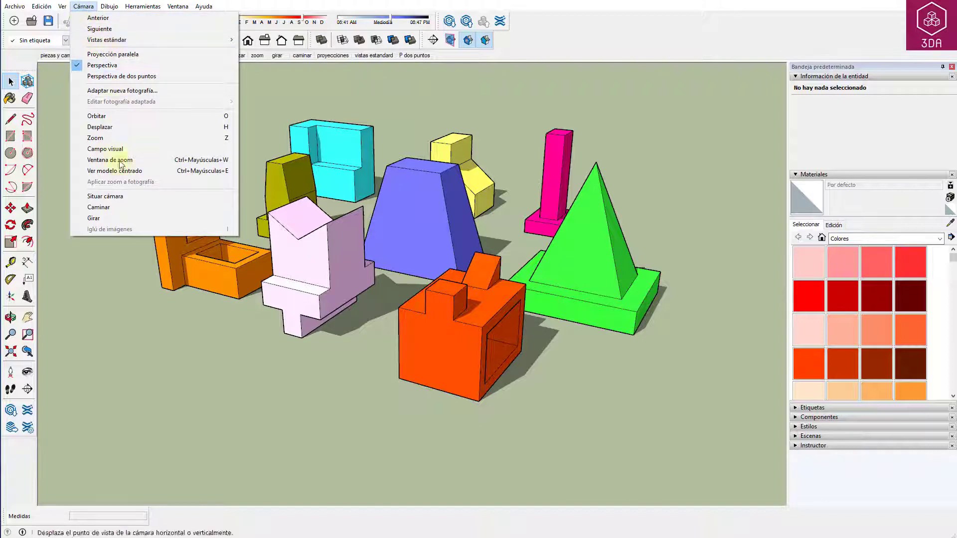
pyautogui.click(121, 200)
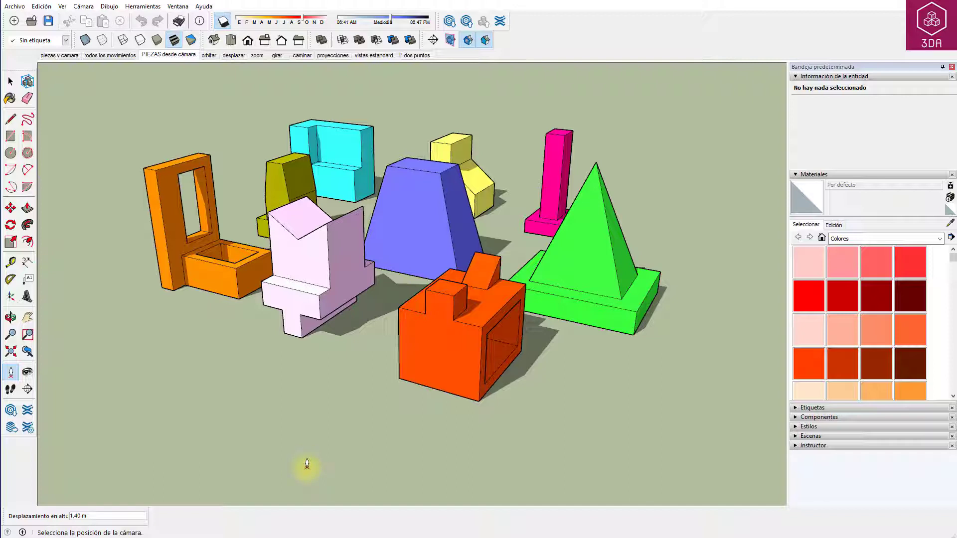
pyautogui.click(317, 411)
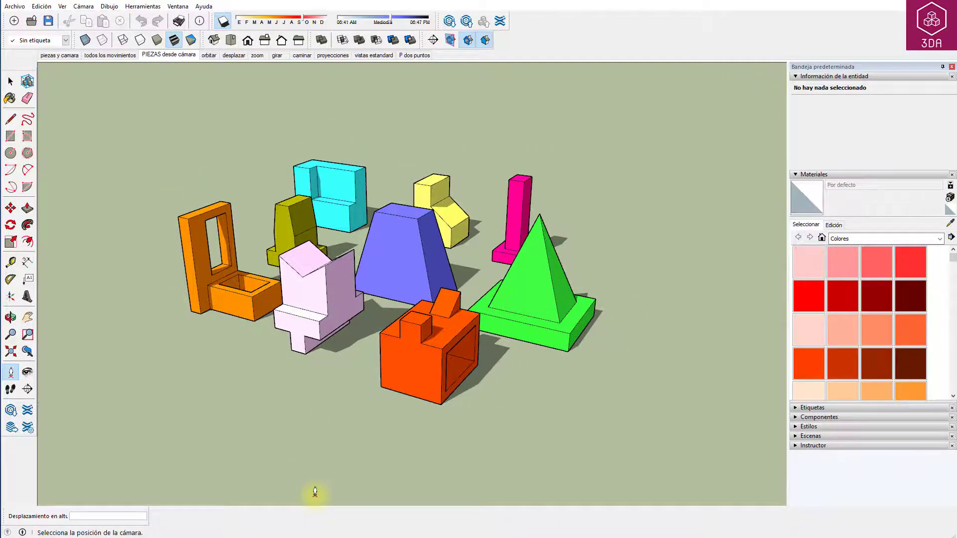
pyautogui.click(315, 492)
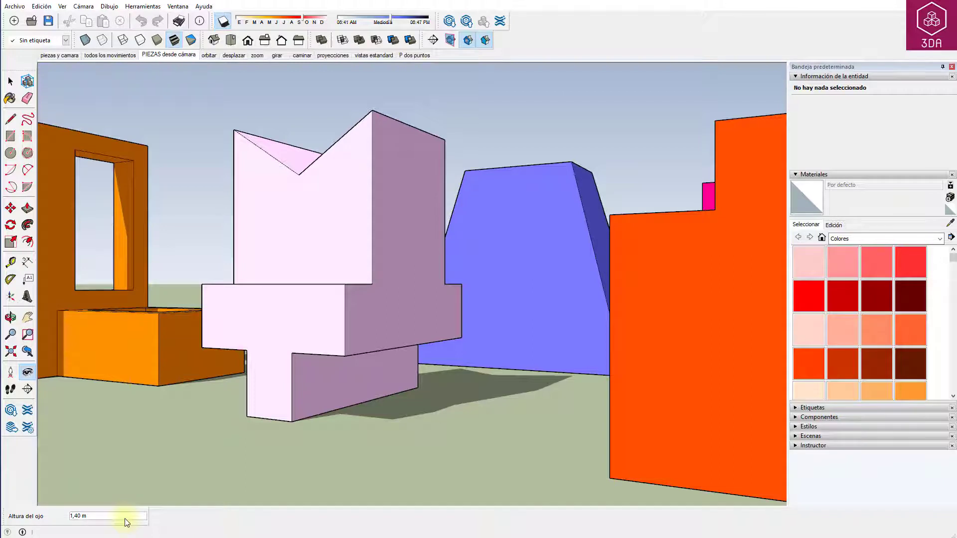
pyautogui.write('1,')
pyautogui.write('65')
pyautogui.press('Return')
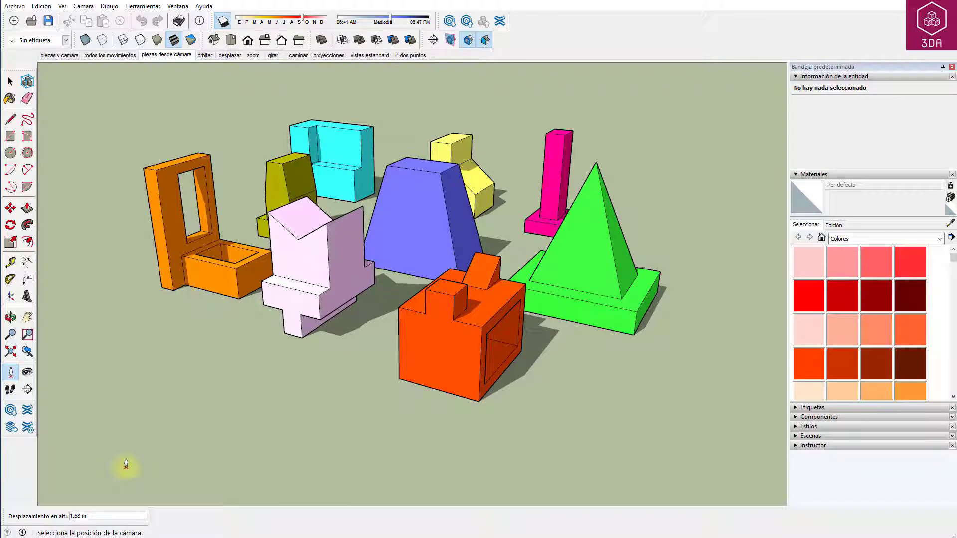
# Step: Drag from a ground point in front of the pieces toward the orange block's corner to aim the camera
pyautogui.moveTo(127, 466); pyautogui.dragTo(201, 426)
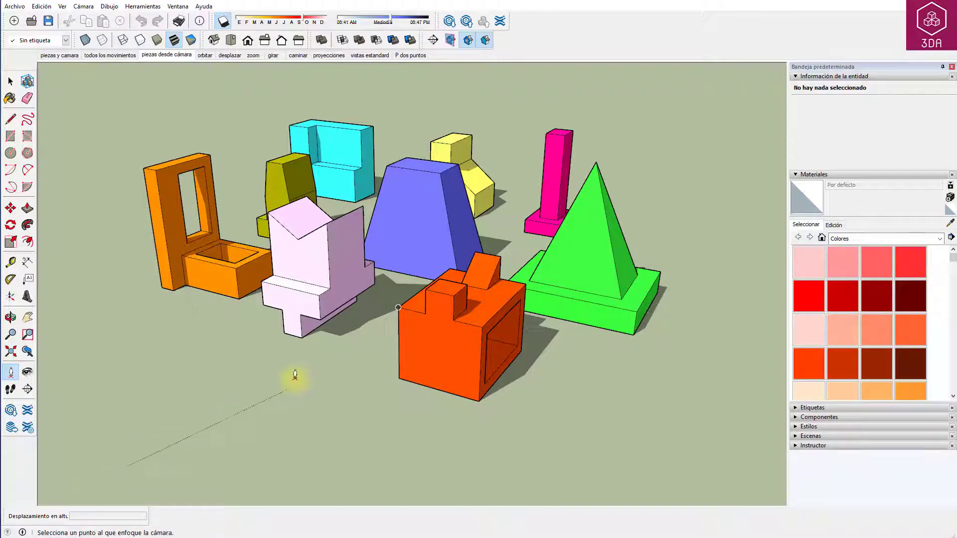
pyautogui.moveTo(201, 427); pyautogui.dragTo(399, 304)
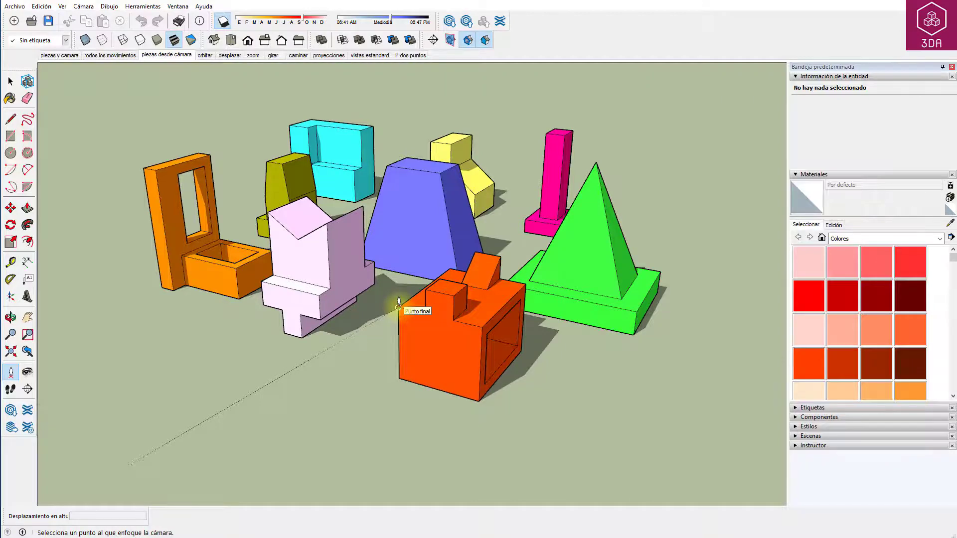
pyautogui.moveTo(399, 304); pyautogui.dragTo(399, 304)
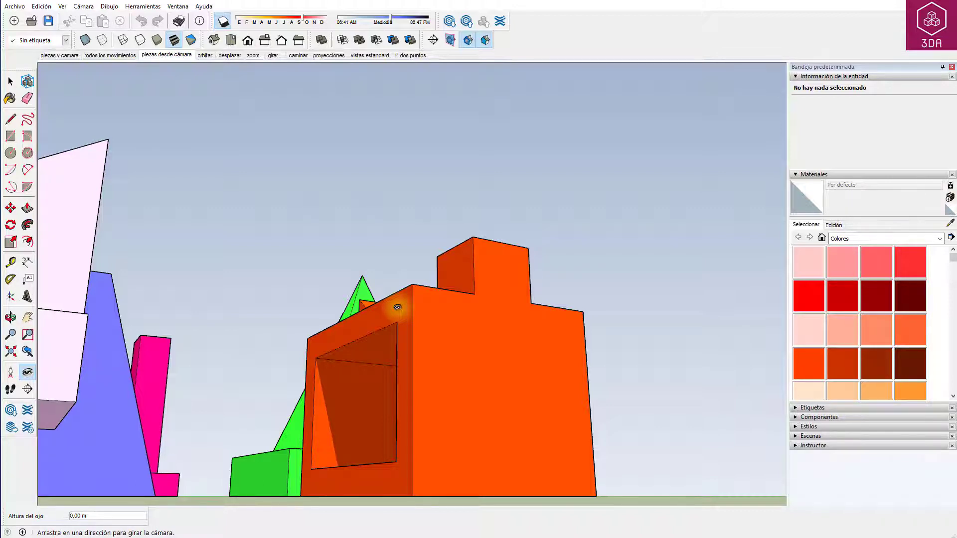
# Step: Set a 1,00 m eye height, look around from ground level in girar, then show caminar
pyautogui.write('1')
pyautogui.press('Return')
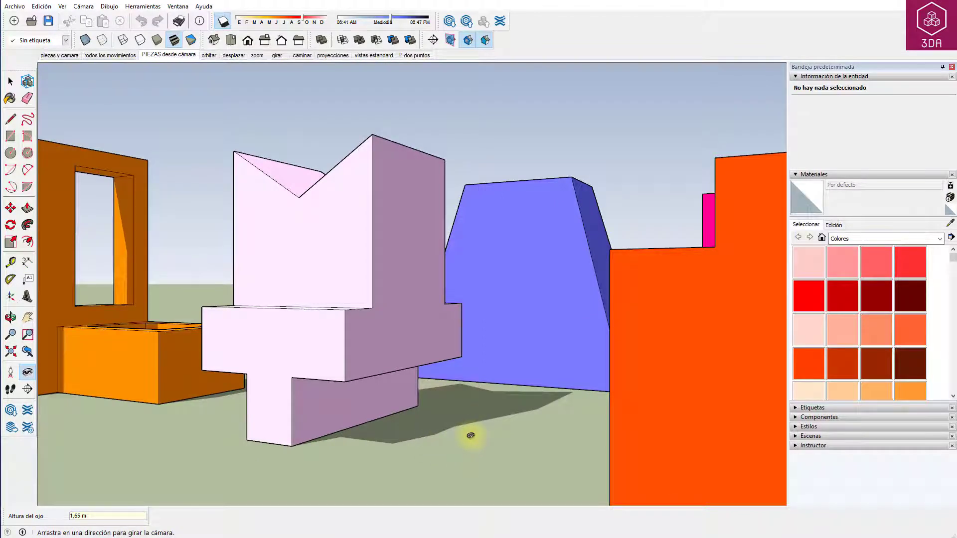
pyautogui.click(277, 56)
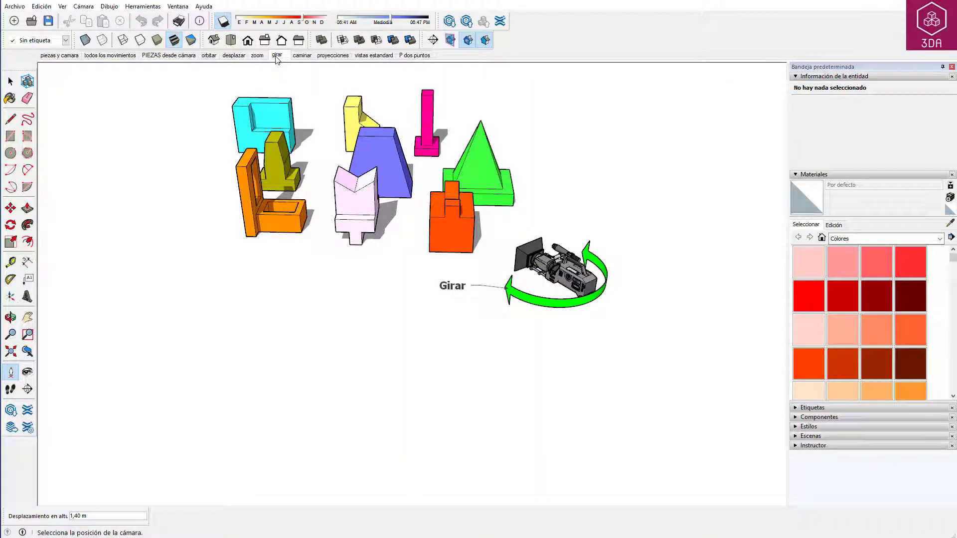
pyautogui.click(590, 346)
pyautogui.moveTo(504, 357)
pyautogui.mouseDown()
pyautogui.moveTo(321, 340)
pyautogui.moveTo(701, 363)
pyautogui.moveTo(746, 352)
pyautogui.moveTo(686, 210)
pyautogui.moveTo(590, 160)
pyautogui.moveTo(547, 211)
pyautogui.moveTo(545, 405)
pyautogui.moveTo(515, 306)
pyautogui.moveTo(475, 369)
pyautogui.moveTo(450, 386)
pyautogui.moveTo(483, 419)
pyautogui.moveTo(549, 399)
pyautogui.moveTo(571, 359)
pyautogui.moveTo(566, 323)
pyautogui.mouseUp()
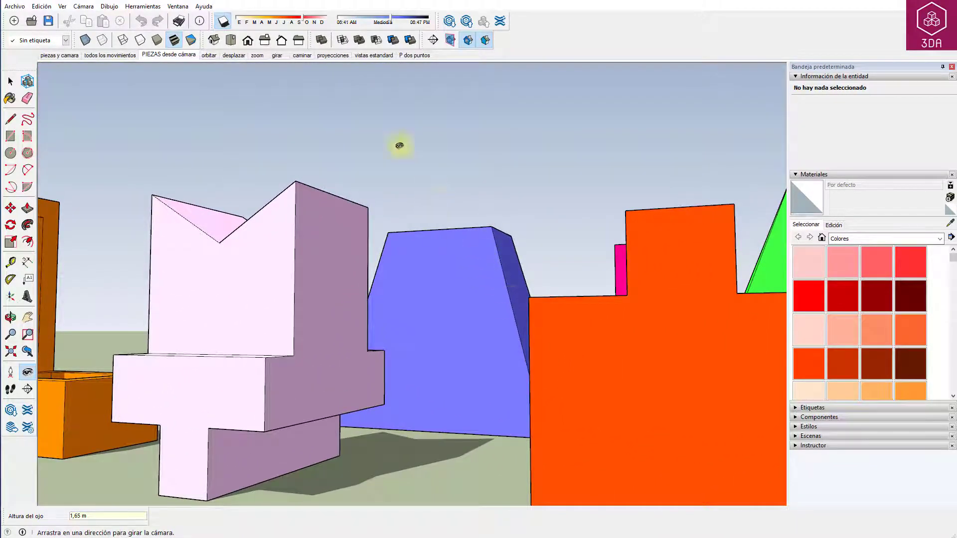
pyautogui.click(297, 54)
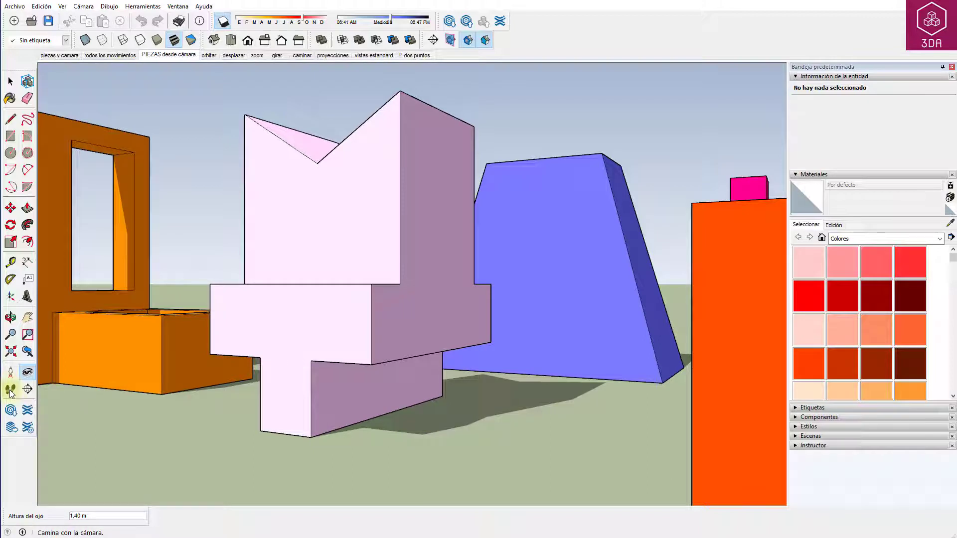
# Step: Walk forward among the pieces at eye level with Caminar, turning right
pyautogui.click(83, 6)
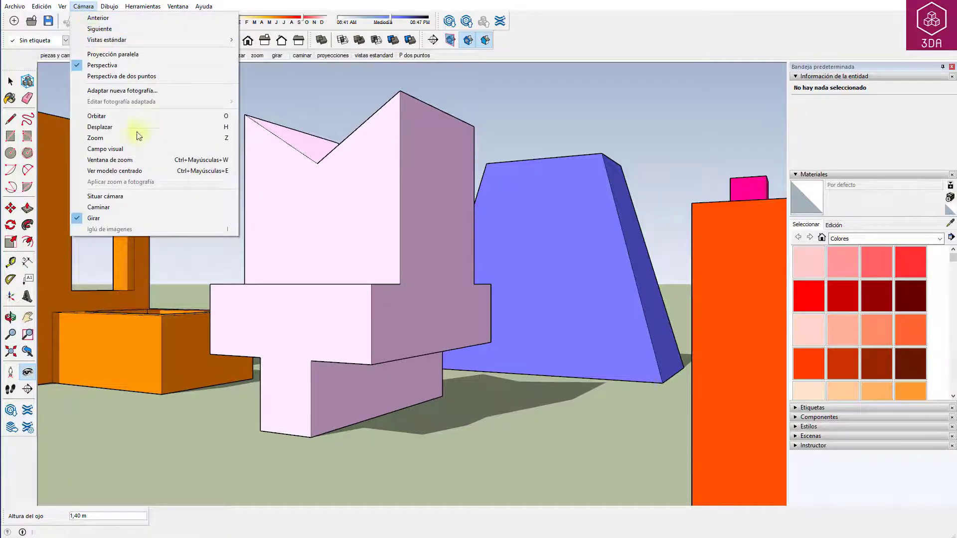
pyautogui.click(120, 208)
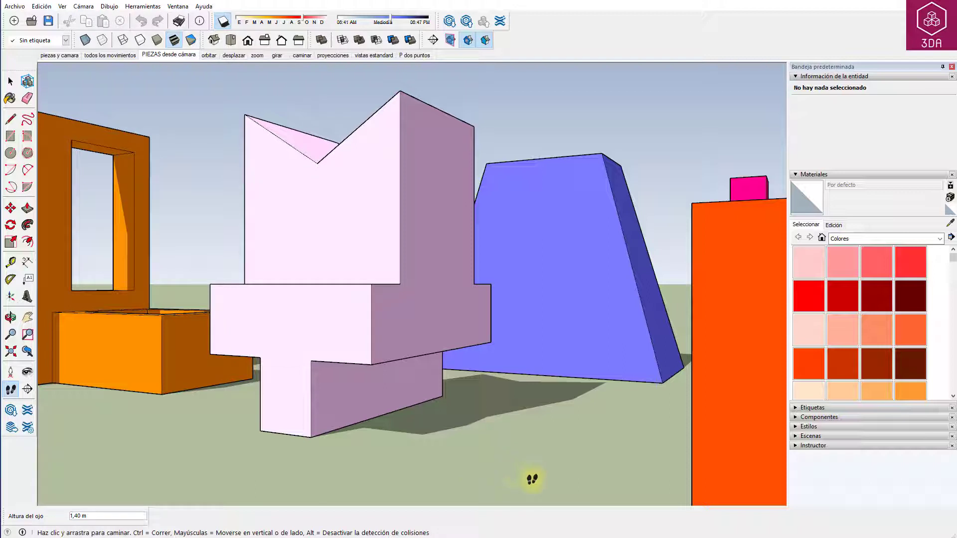
pyautogui.moveTo(532, 479)
pyautogui.mouseDown()
pyautogui.moveTo(593, 455)
pyautogui.moveTo(541, 453)
pyautogui.moveTo(581, 454)
pyautogui.moveTo(529, 444)
pyautogui.moveTo(531, 433)
pyautogui.moveTo(526, 465)
pyautogui.moveTo(468, 459)
pyautogui.moveTo(489, 470)
pyautogui.moveTo(491, 455)
pyautogui.mouseUp()
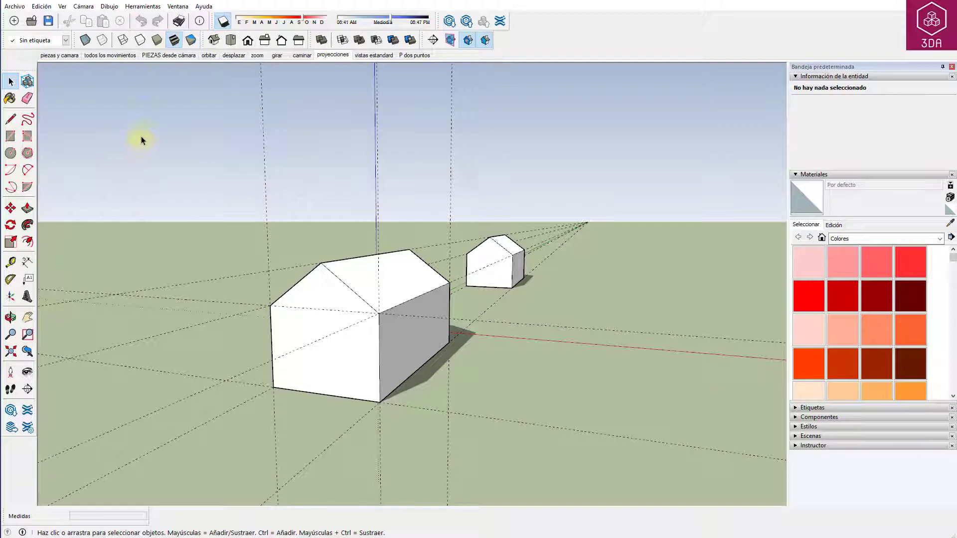
# Step: Keep perspective projection, select the near house's long edges, and orbit around both houses
pyautogui.click(88, 9)
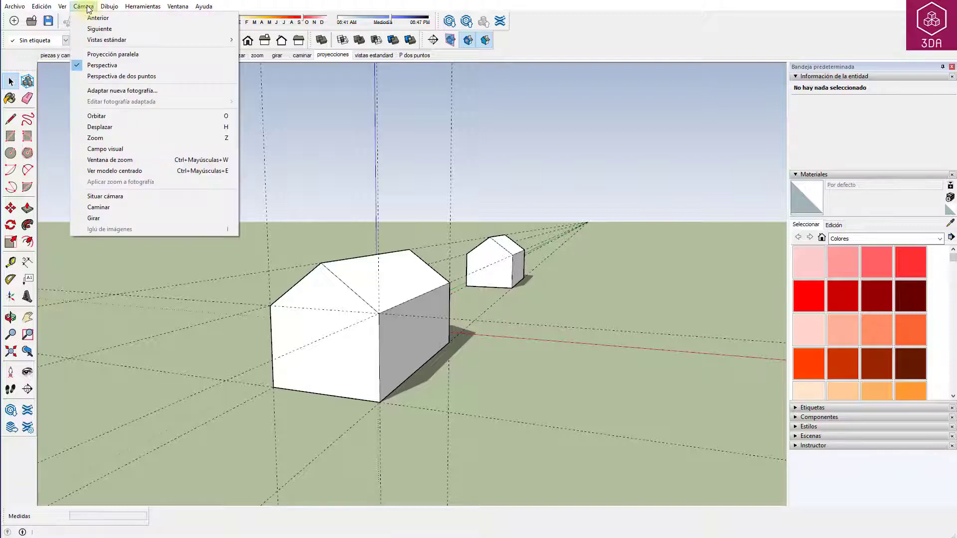
pyautogui.click(125, 68)
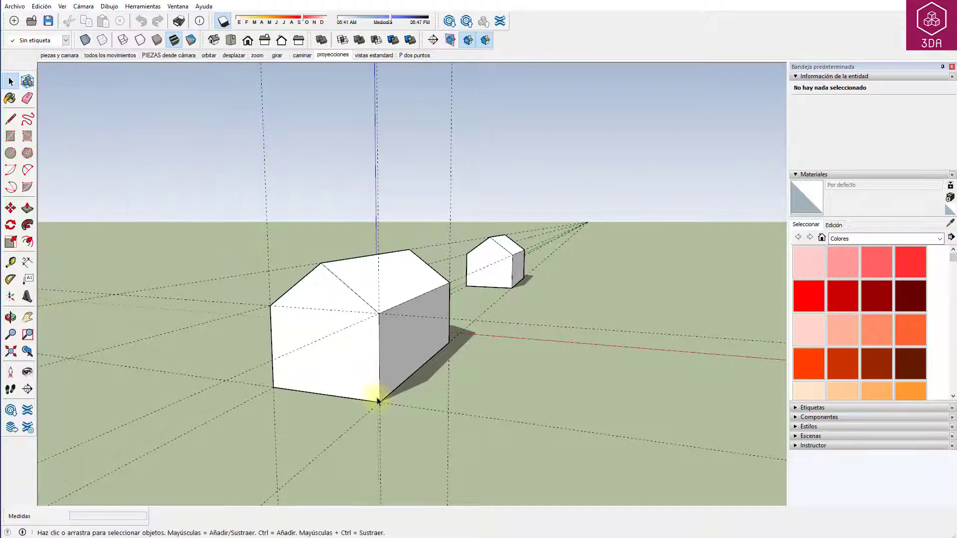
pyautogui.click(398, 390)
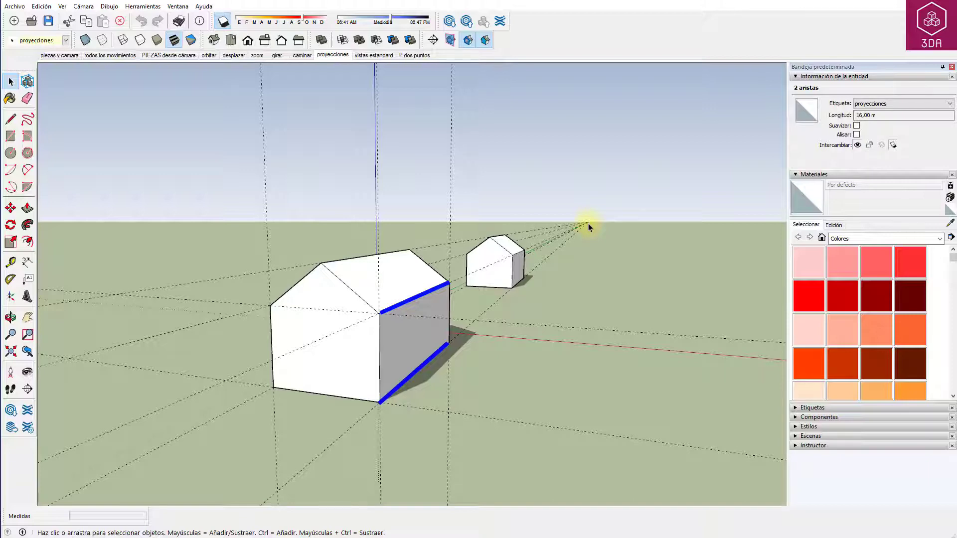
pyautogui.press('o')
pyautogui.moveTo(423, 278)
pyautogui.mouseDown()
pyautogui.moveTo(388, 285)
pyautogui.moveTo(178, 275)
pyautogui.moveTo(144, 241)
pyautogui.mouseUp()
pyautogui.press('space')
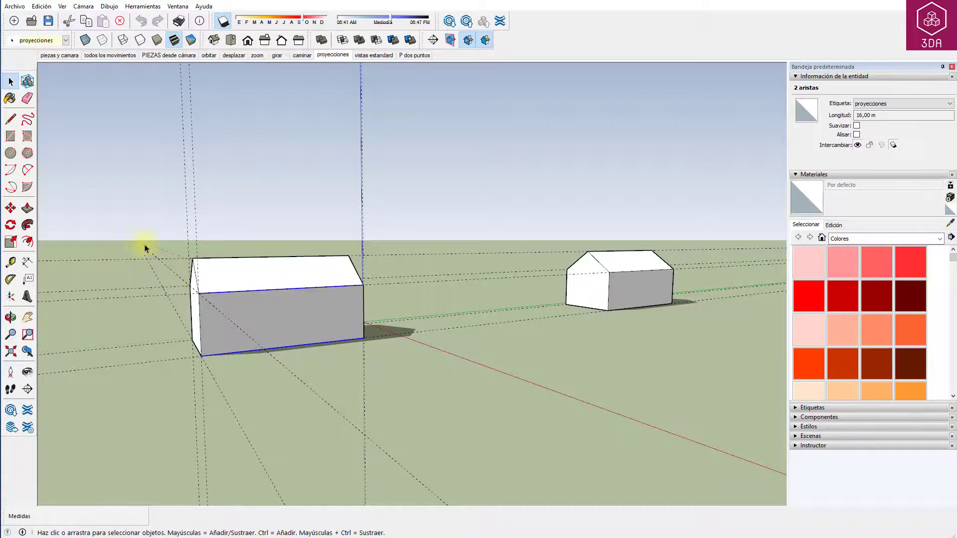
pyautogui.moveTo(145, 244)
pyautogui.mouseDown(button='middle')
pyautogui.moveTo(160, 273)
pyautogui.moveTo(239, 292)
pyautogui.moveTo(284, 290)
pyautogui.mouseUp(button='middle')
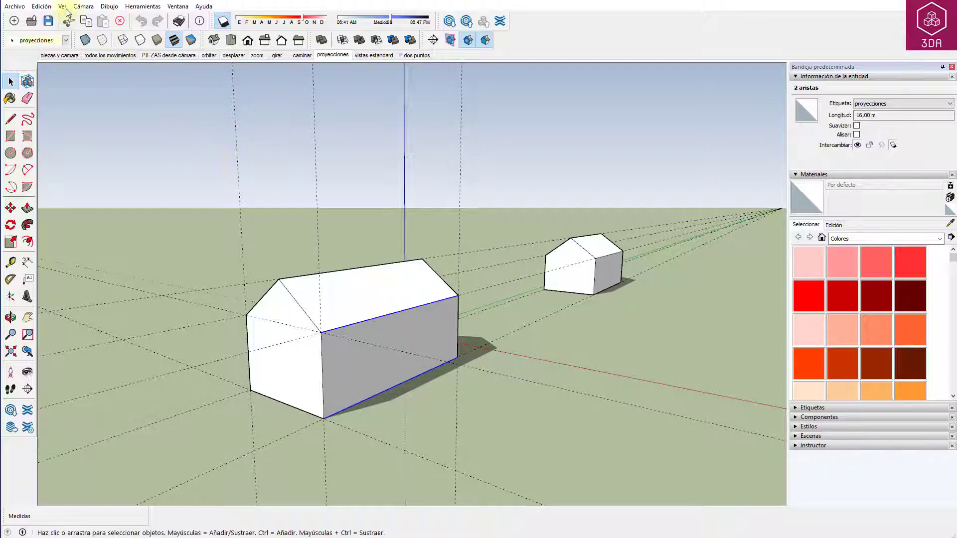
# Step: Switch the houses to parallel projection, orbit and zoom, then select a gable face and corner edges
pyautogui.click(83, 6)
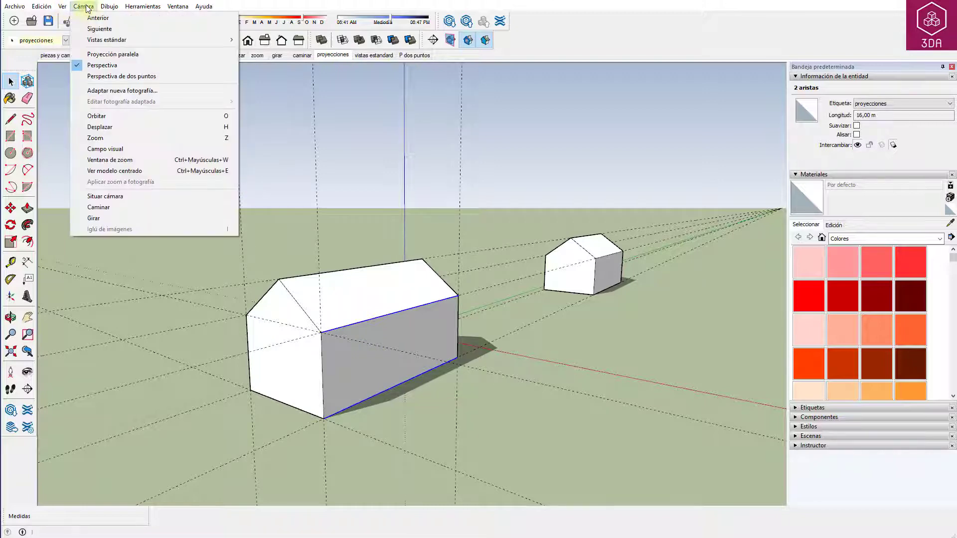
pyautogui.click(107, 54)
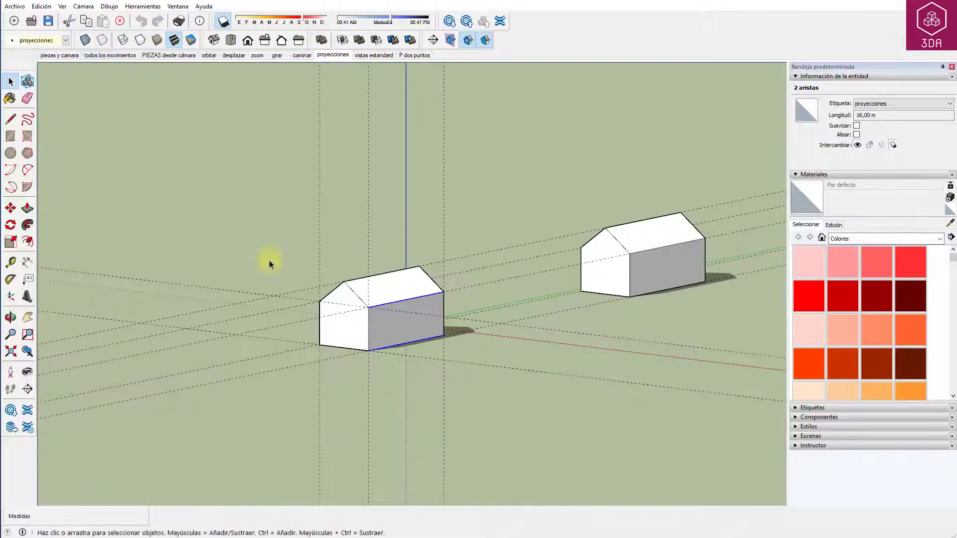
pyautogui.moveTo(269, 265)
pyautogui.mouseDown(button='middle')
pyautogui.moveTo(310, 310)
pyautogui.moveTo(402, 278)
pyautogui.mouseUp(button='middle')
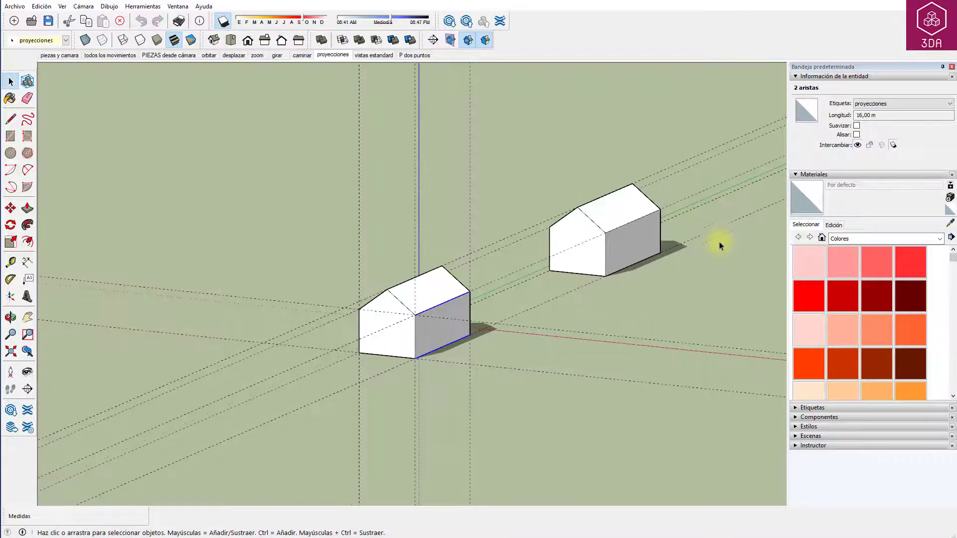
pyautogui.scroll(2, 716, 239)
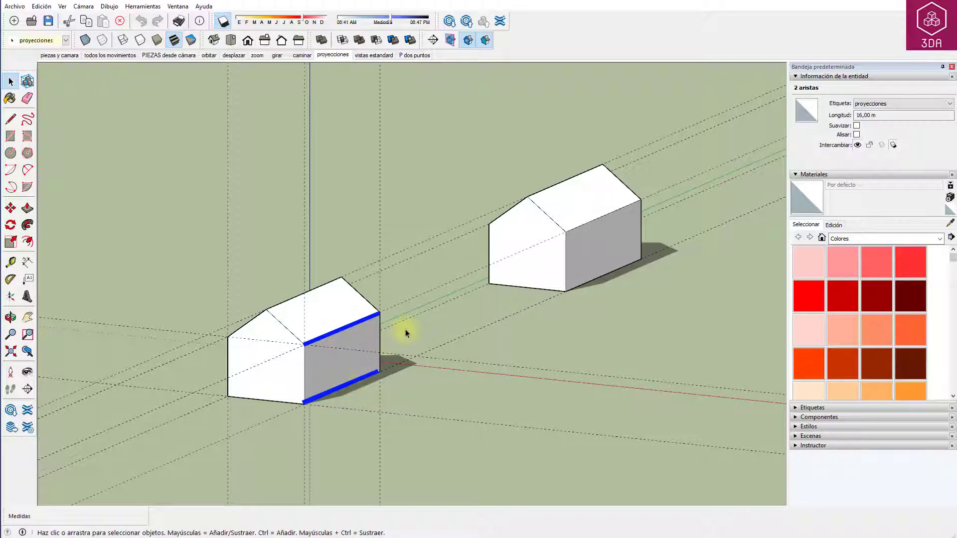
pyautogui.click(563, 262)
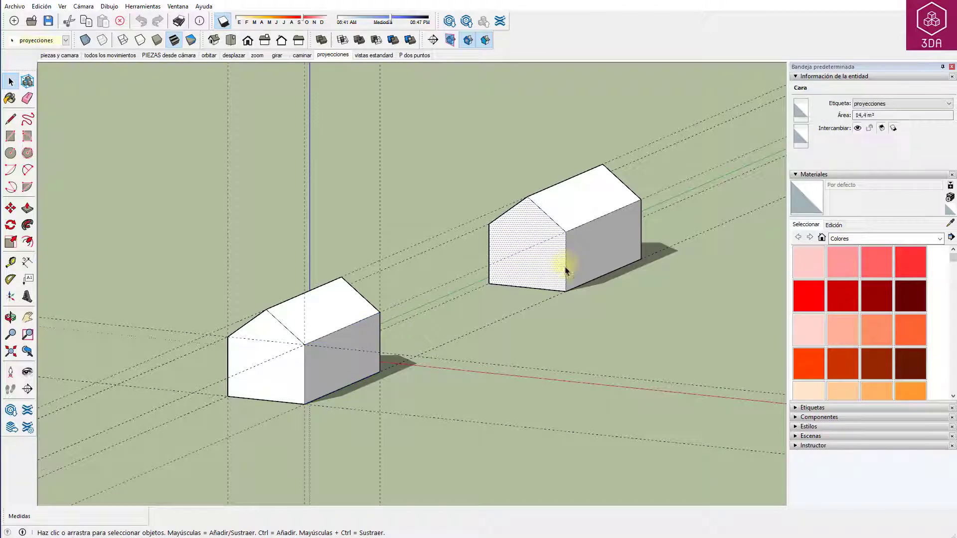
pyautogui.click(565, 271)
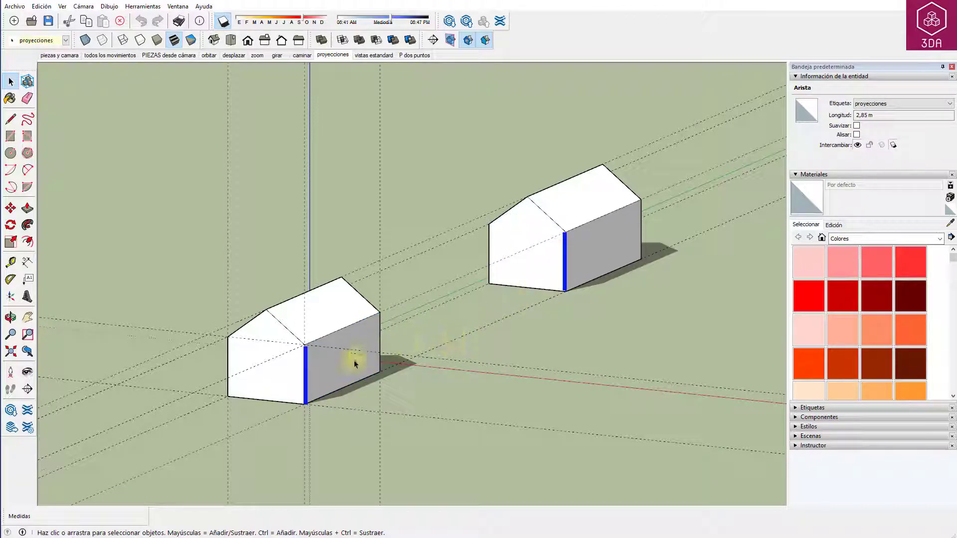
pyautogui.click(306, 379)
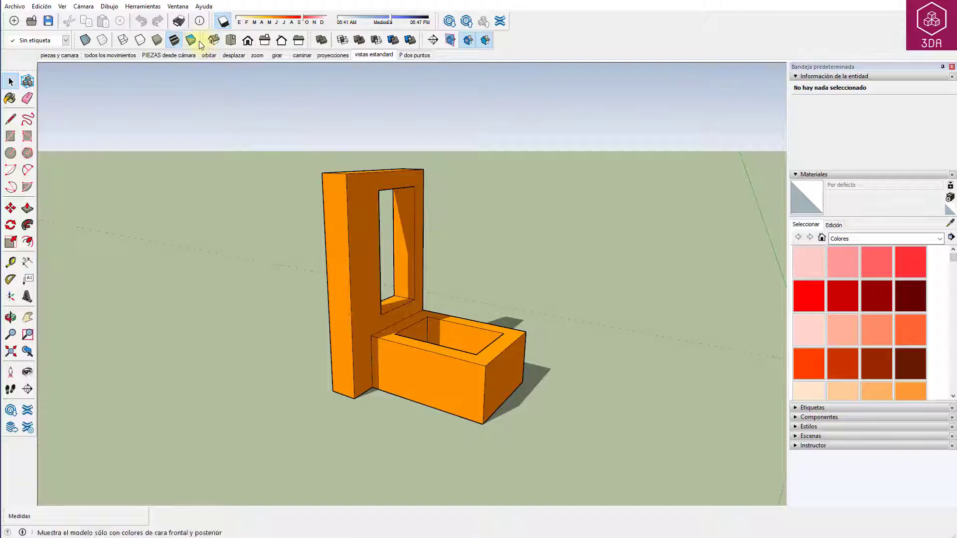
# Step: Float the standard views toolbar over the chair model
pyautogui.moveTo(204, 40); pyautogui.dragTo(225, 91)
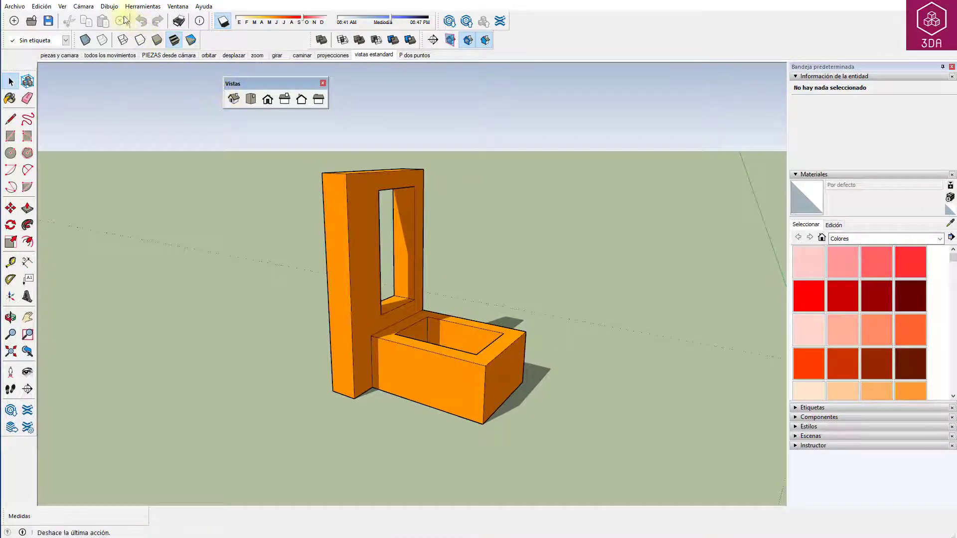
pyautogui.click(86, 7)
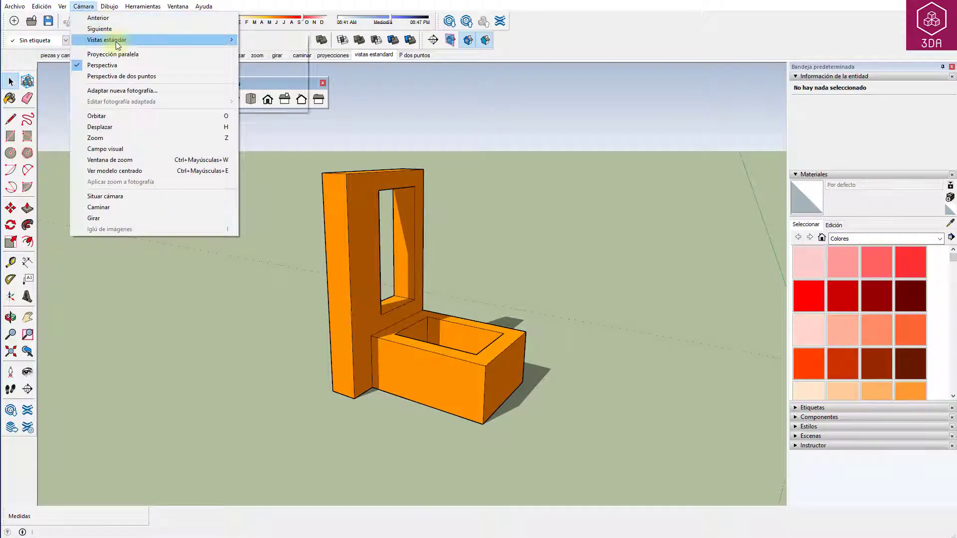
pyautogui.moveTo(149, 39)
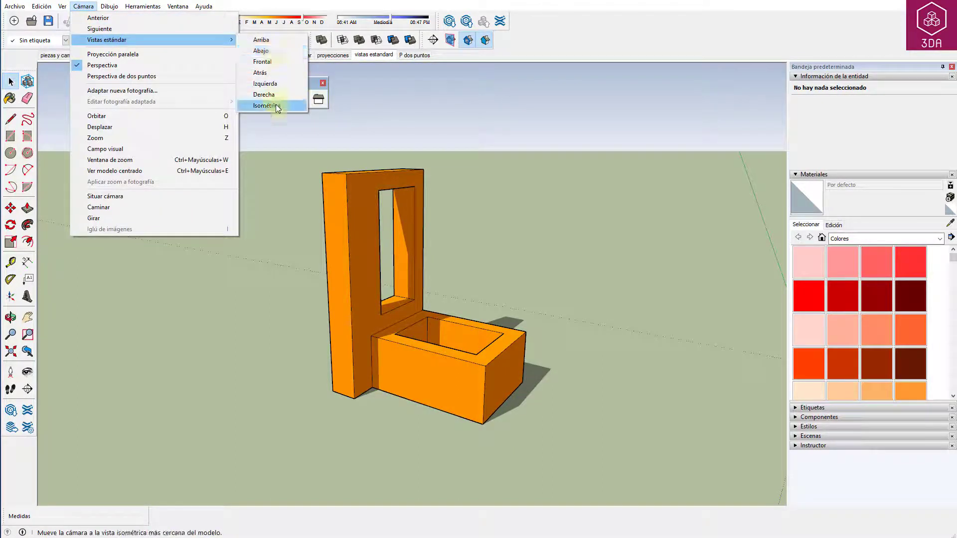
pyautogui.press('Escape')
pyautogui.press('Escape')
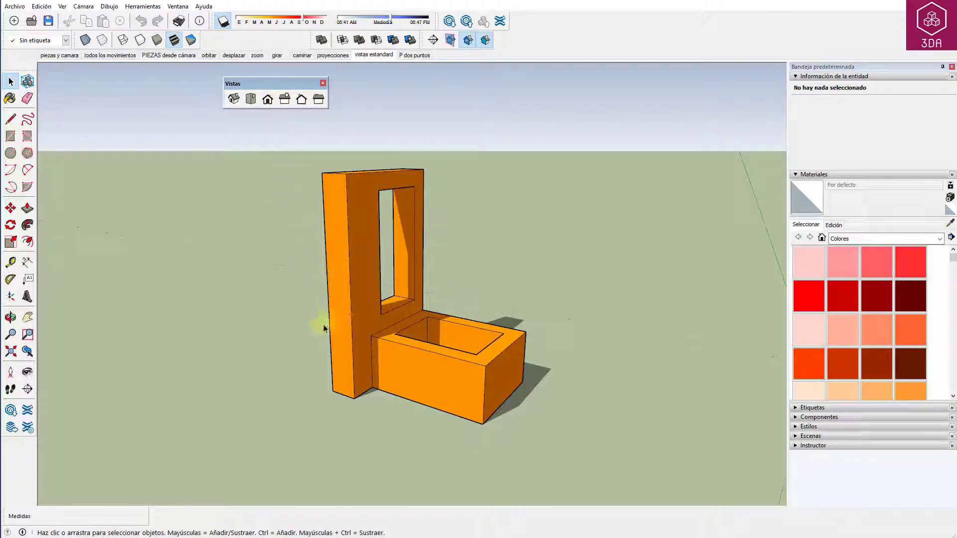
# Step: Show the chair in iso, top, front, right, back and left views with shadows off, ending iso
pyautogui.click(234, 99)
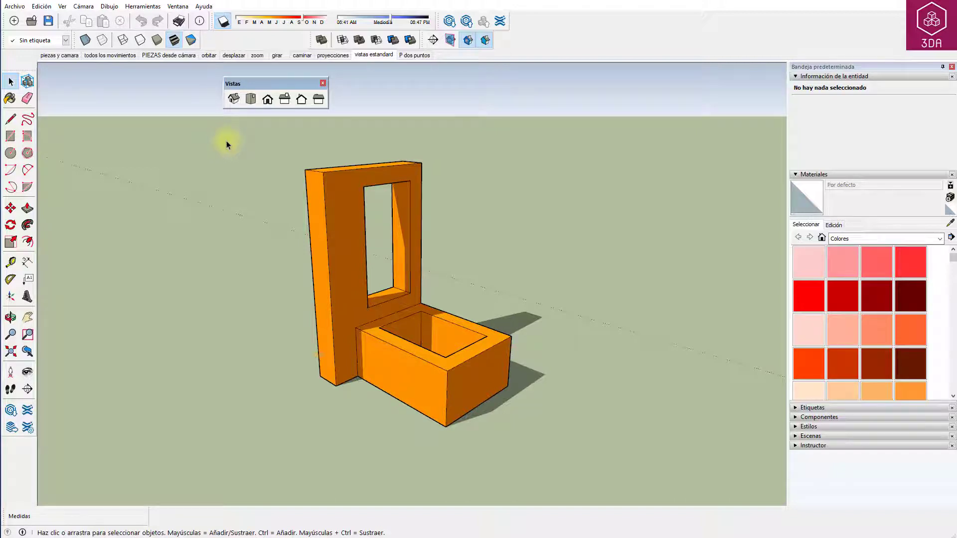
pyautogui.click(251, 99)
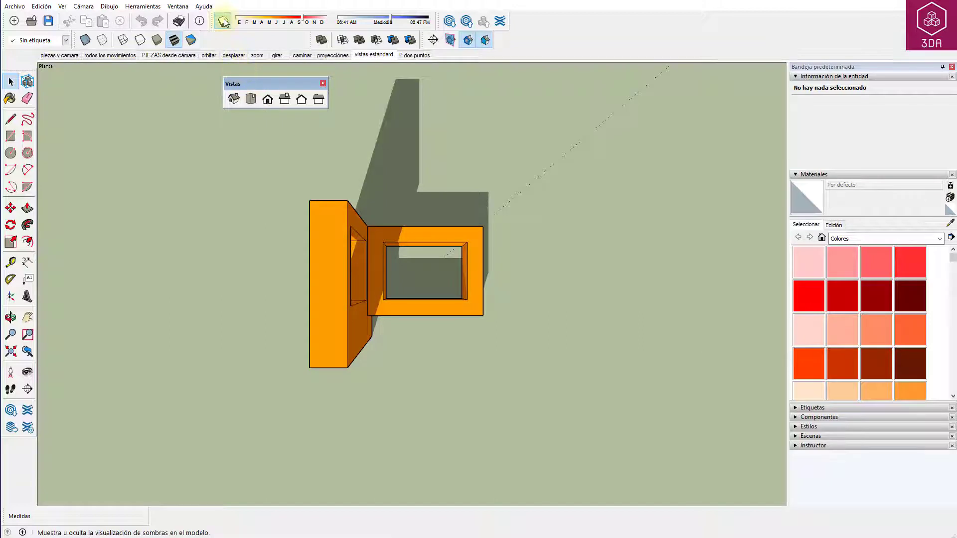
pyautogui.click(223, 22)
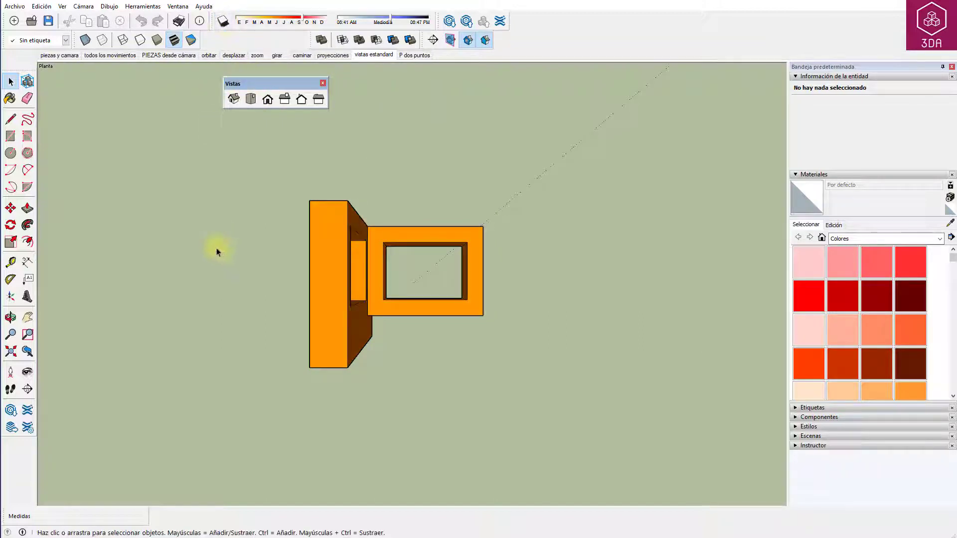
pyautogui.click(268, 98)
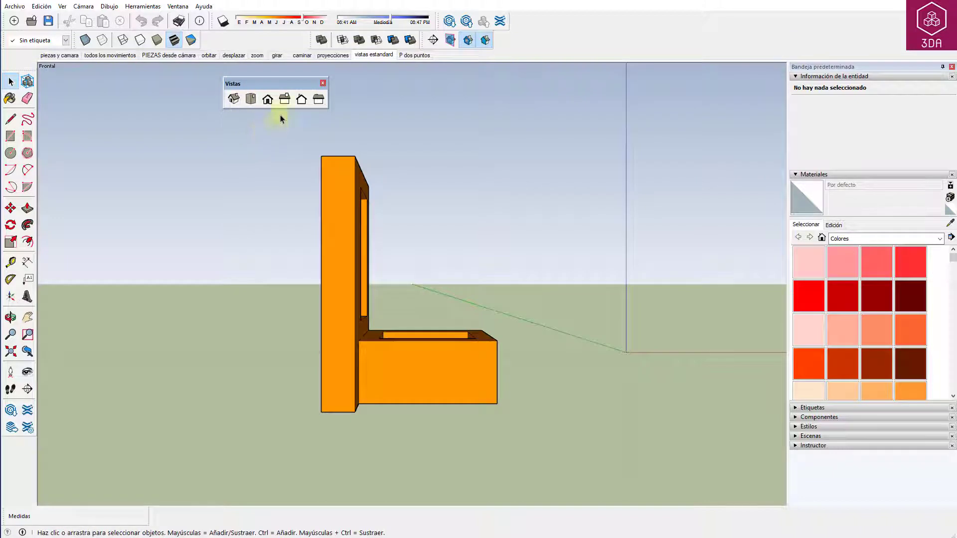
pyautogui.click(285, 100)
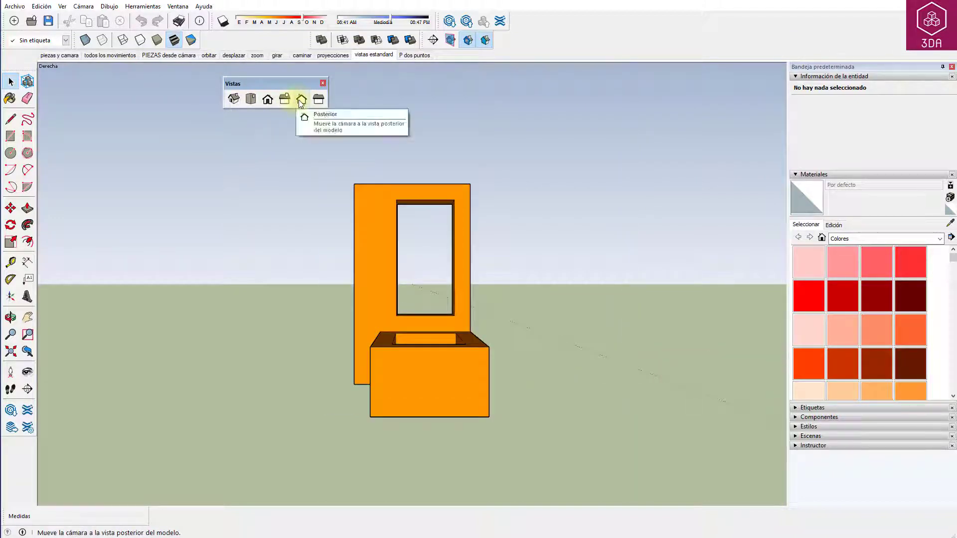
pyautogui.click(301, 99)
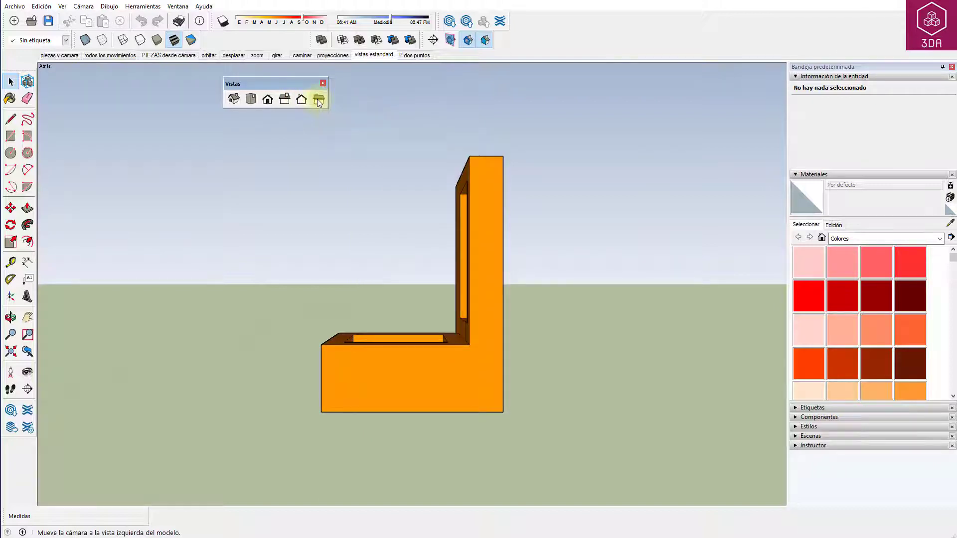
pyautogui.click(319, 102)
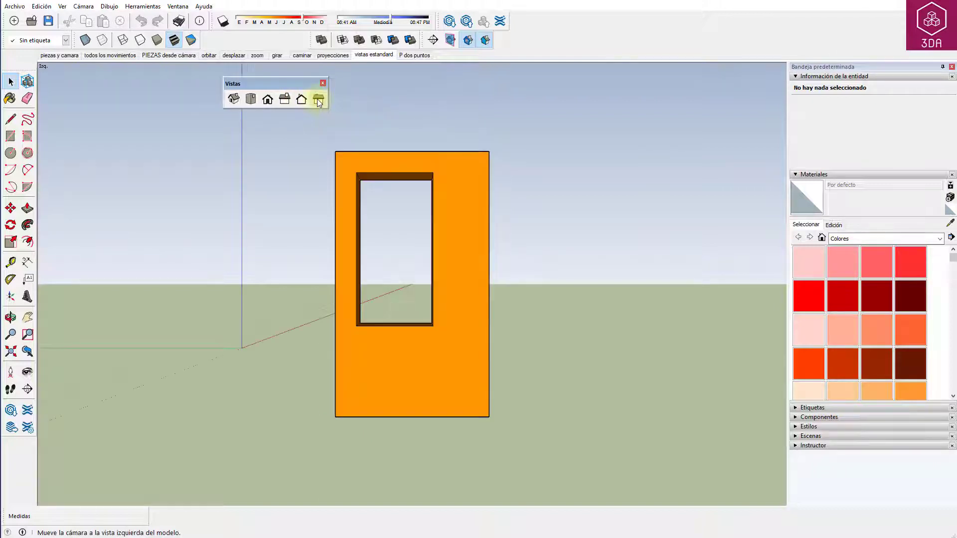
pyautogui.click(234, 100)
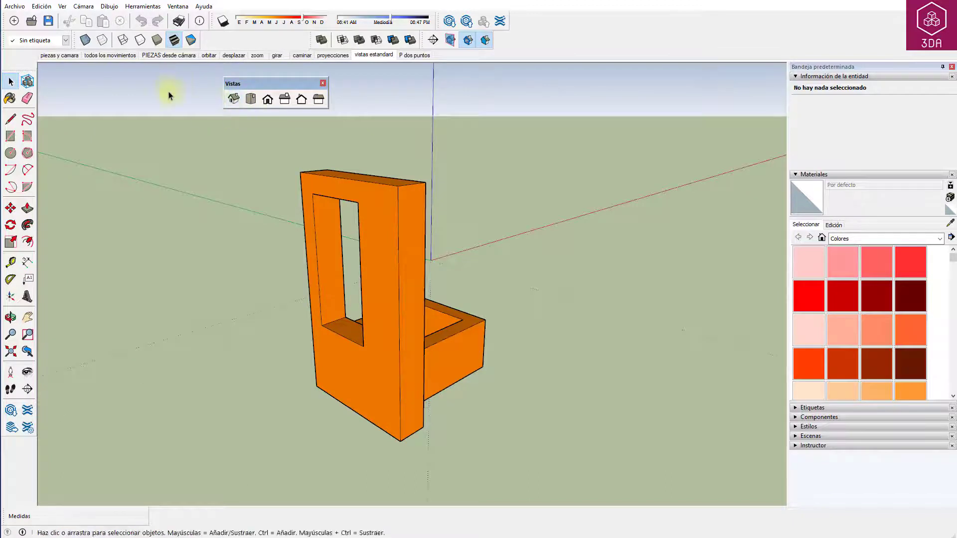
# Step: In parallel projection, show the chair in iso, top, front, right, back, left, then iso again
pyautogui.click(83, 6)
pyautogui.click(105, 55)
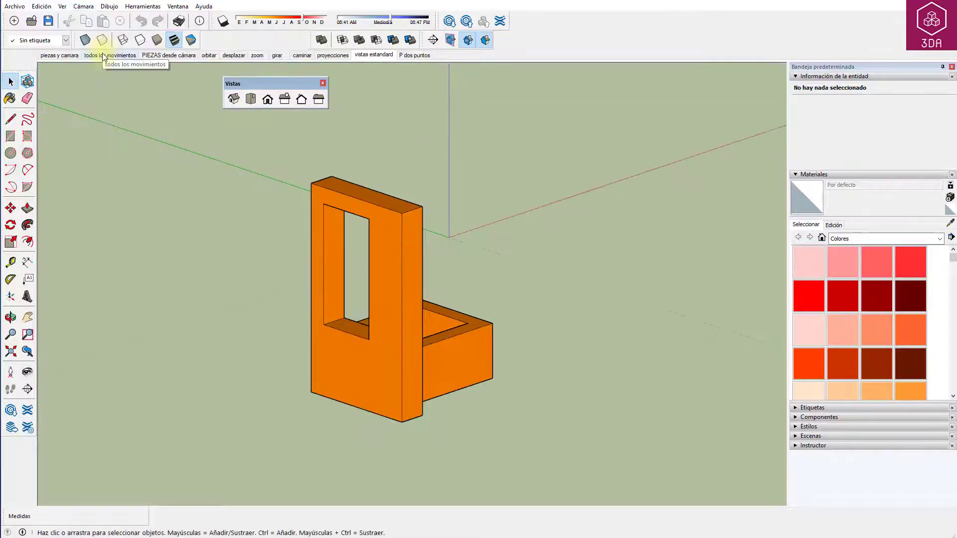
pyautogui.click(233, 98)
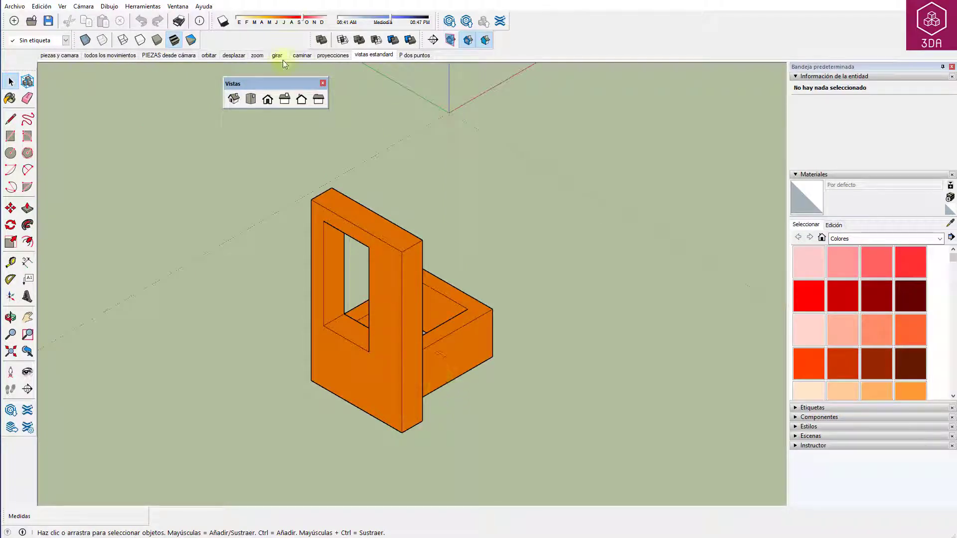
pyautogui.click(251, 100)
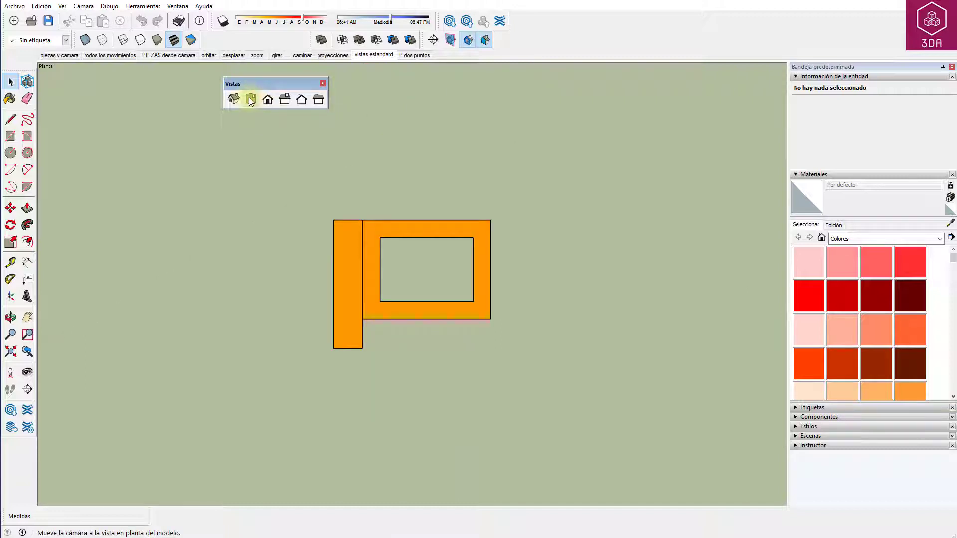
pyautogui.click(268, 100)
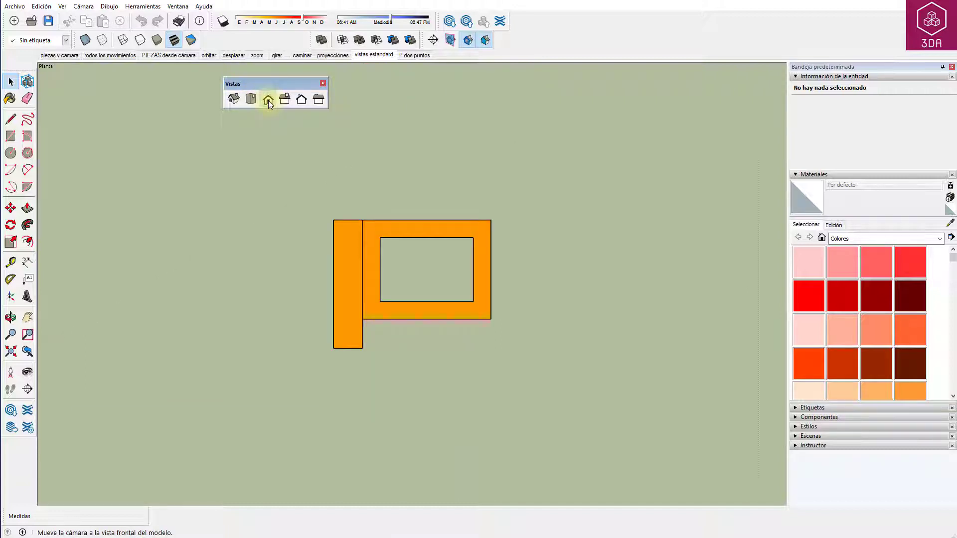
pyautogui.click(286, 99)
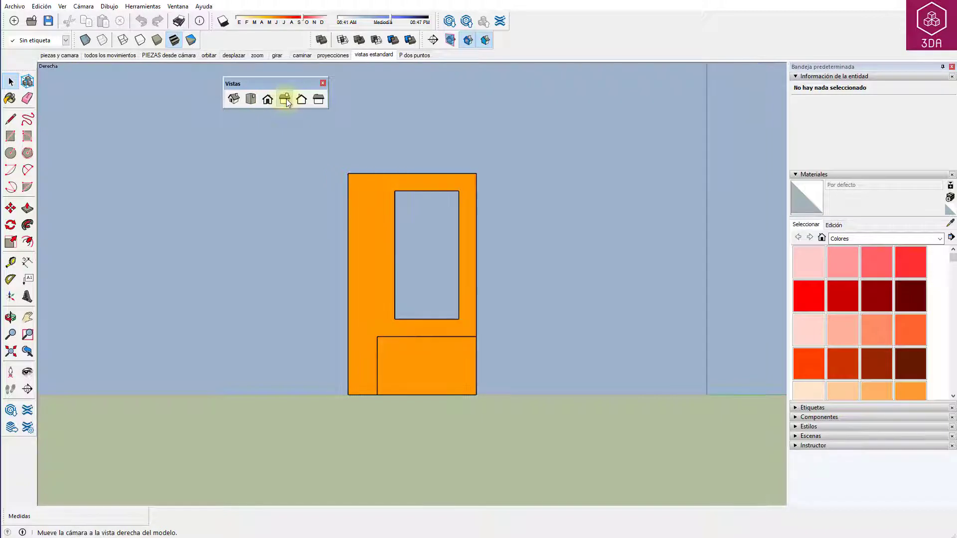
pyautogui.click(301, 100)
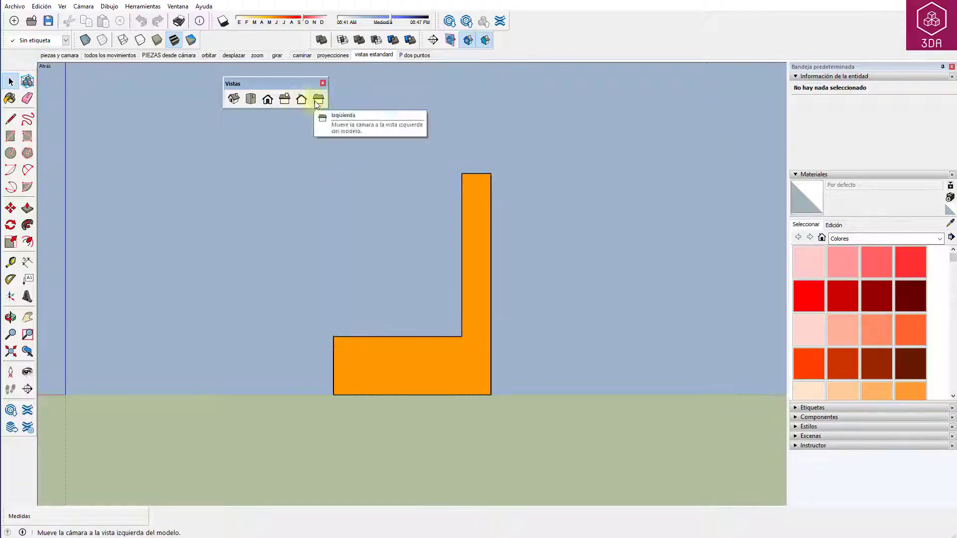
pyautogui.click(318, 101)
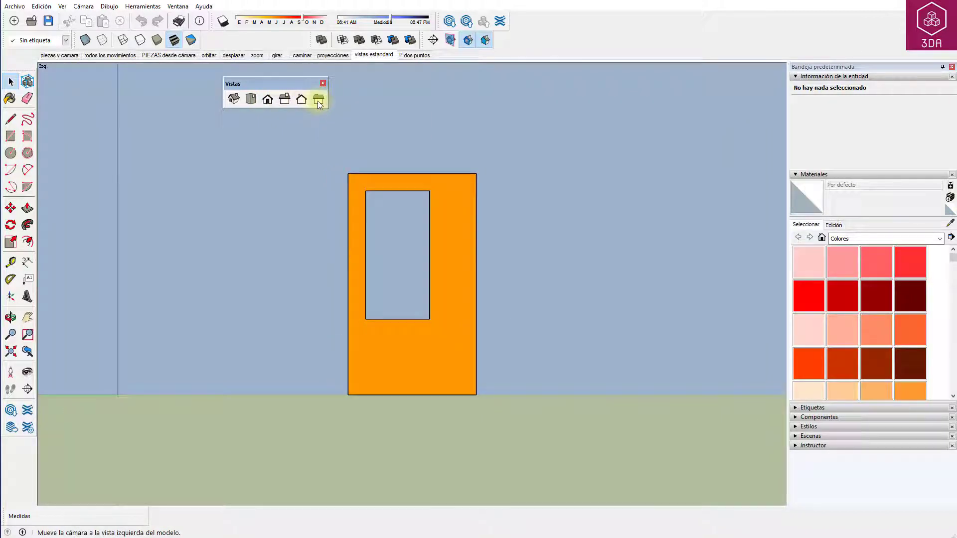
pyautogui.click(233, 99)
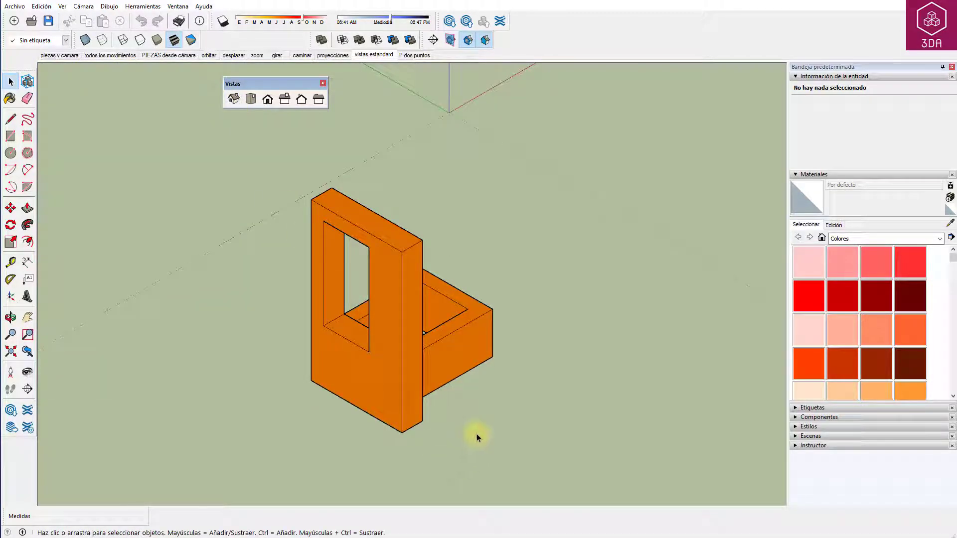
# Step: Orbit the chair to several angles, including from below, snapping back to isometric between orbits
pyautogui.moveTo(500, 395); pyautogui.dragTo(175, 406, button='middle')
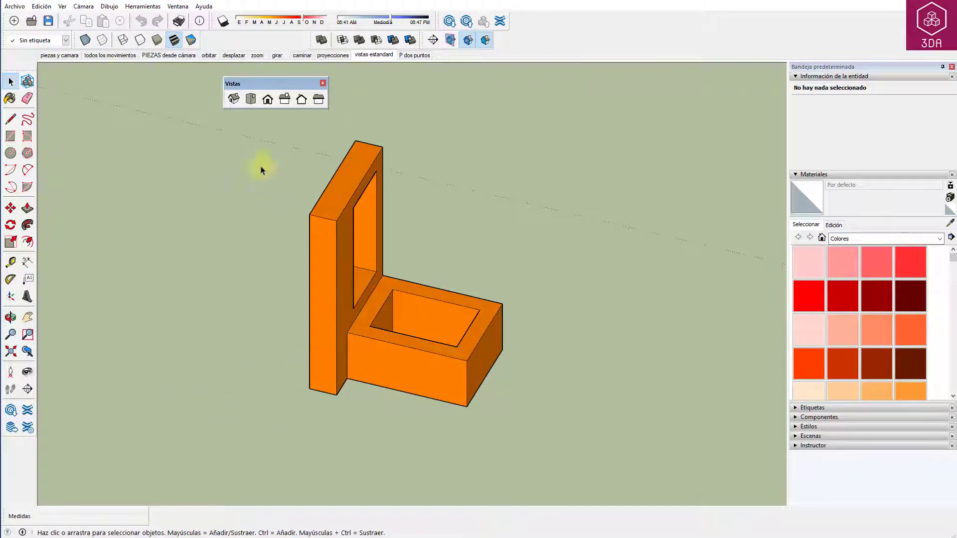
pyautogui.click(233, 99)
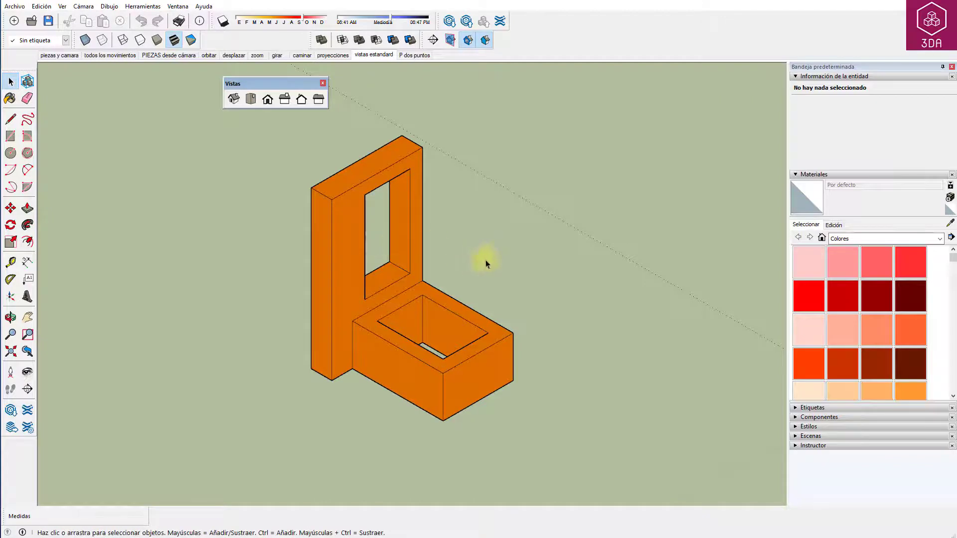
pyautogui.moveTo(485, 259)
pyautogui.mouseDown(button='middle')
pyautogui.moveTo(311, 331)
pyautogui.moveTo(128, 316)
pyautogui.mouseUp(button='middle')
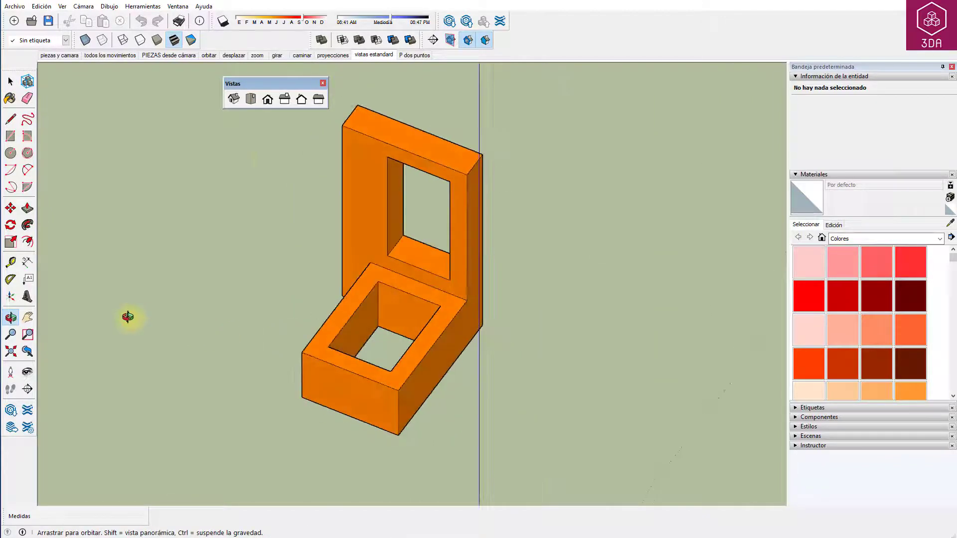
pyautogui.click(232, 98)
pyautogui.moveTo(583, 284); pyautogui.dragTo(438, 348, button='middle')
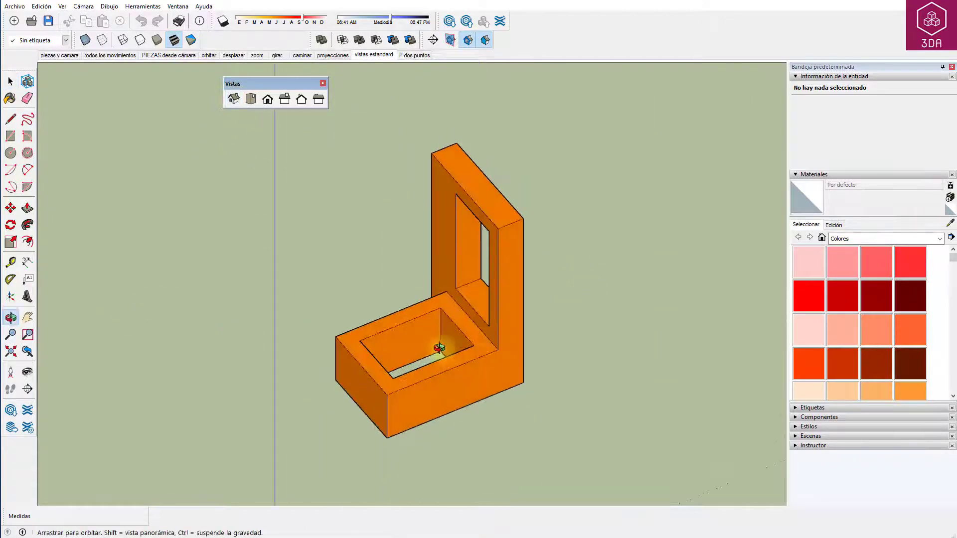
pyautogui.click(232, 99)
pyautogui.moveTo(451, 389)
pyautogui.mouseDown(button='middle')
pyautogui.moveTo(438, 132)
pyautogui.moveTo(439, 154)
pyautogui.mouseUp(button='middle')
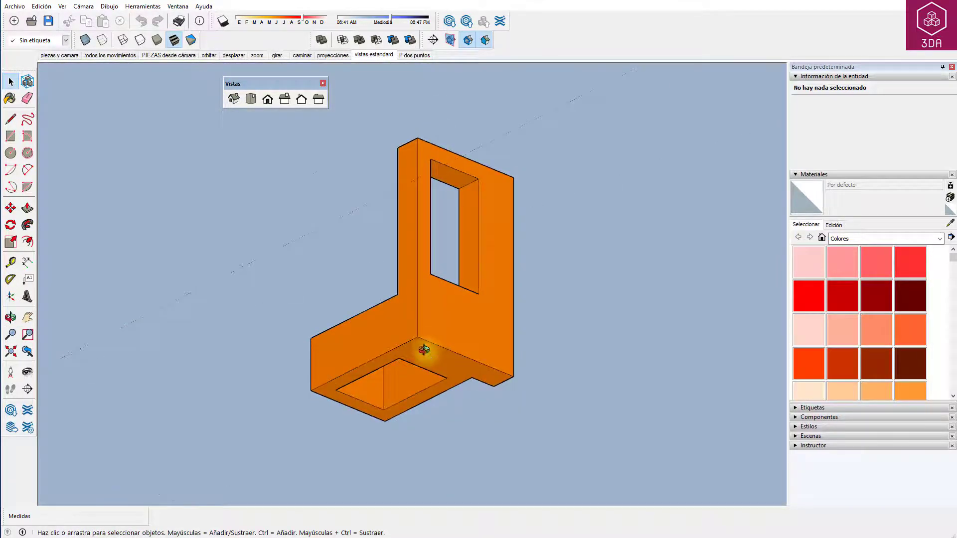
pyautogui.moveTo(428, 346); pyautogui.dragTo(441, 293, button='middle')
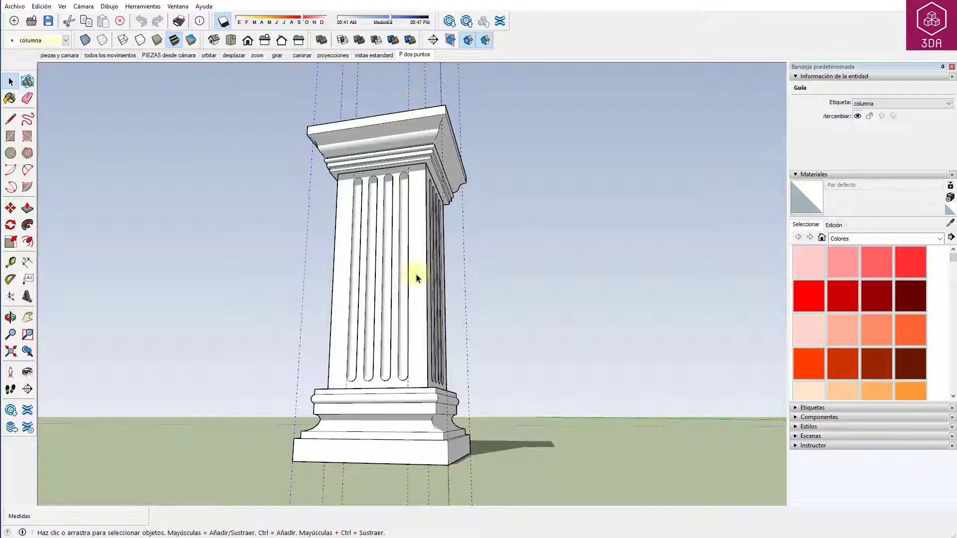
# Step: Level the camera on the fluted column, apply two-point perspective, and pan to reveal its top
pyautogui.moveTo(416, 278); pyautogui.dragTo(459, 110, button='middle')
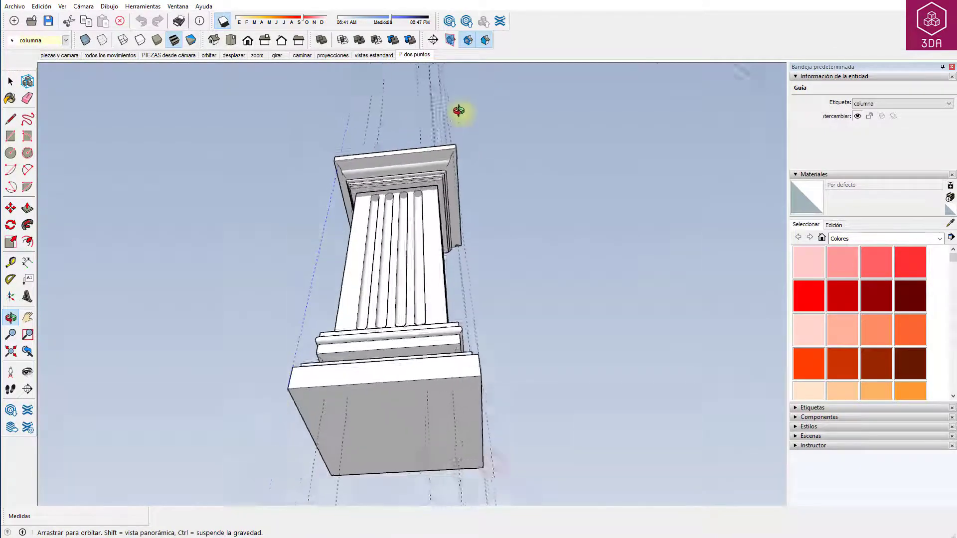
pyautogui.moveTo(458, 110)
pyautogui.mouseDown()
pyautogui.moveTo(449, 71)
pyautogui.moveTo(418, 34)
pyautogui.moveTo(423, 505)
pyautogui.moveTo(405, 380)
pyautogui.moveTo(407, 295)
pyautogui.moveTo(396, 267)
pyautogui.mouseUp()
pyautogui.press('space')
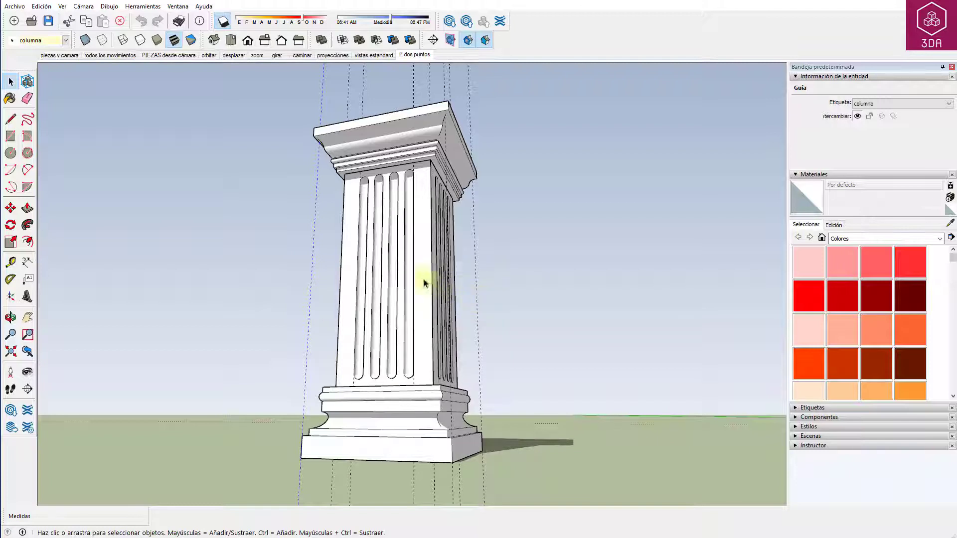
pyautogui.click(84, 7)
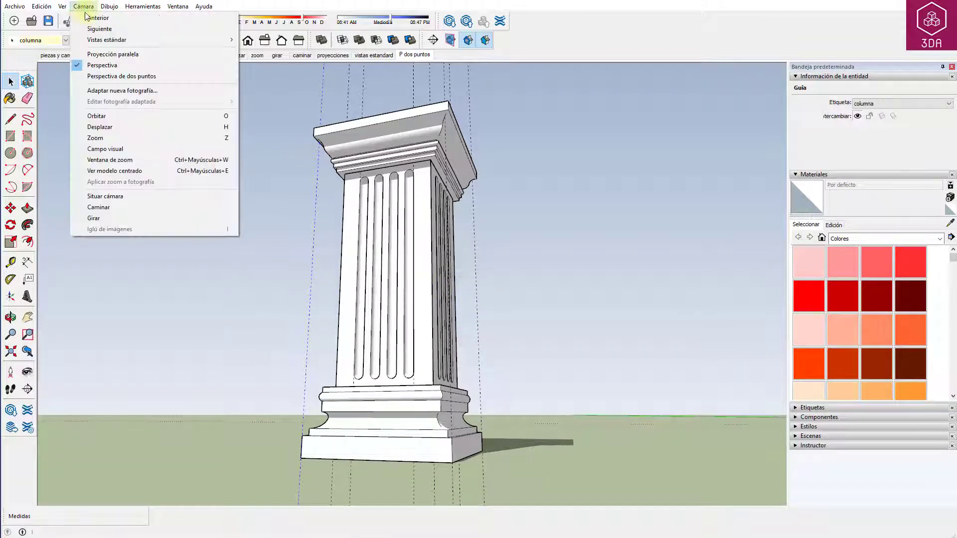
pyautogui.click(132, 76)
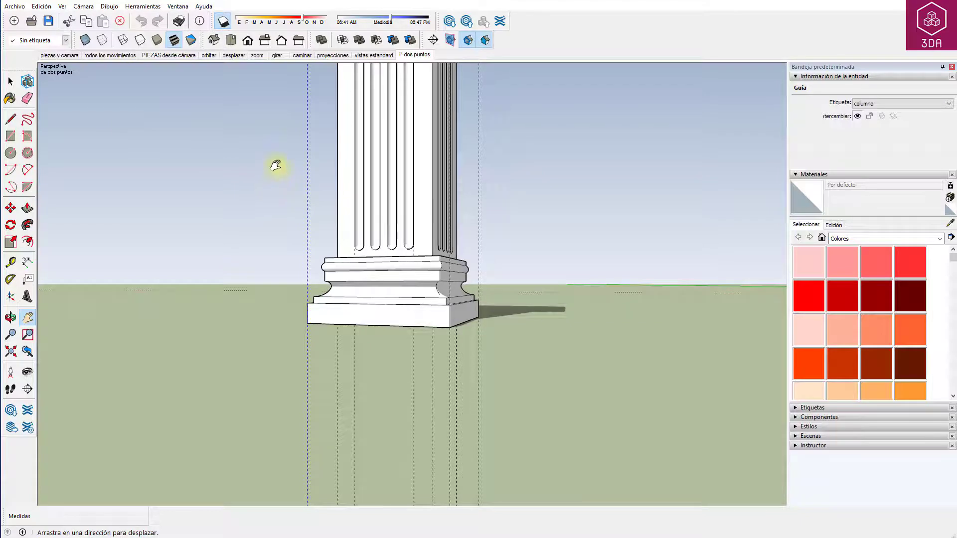
pyautogui.moveTo(276, 164); pyautogui.dragTo(280, 309)
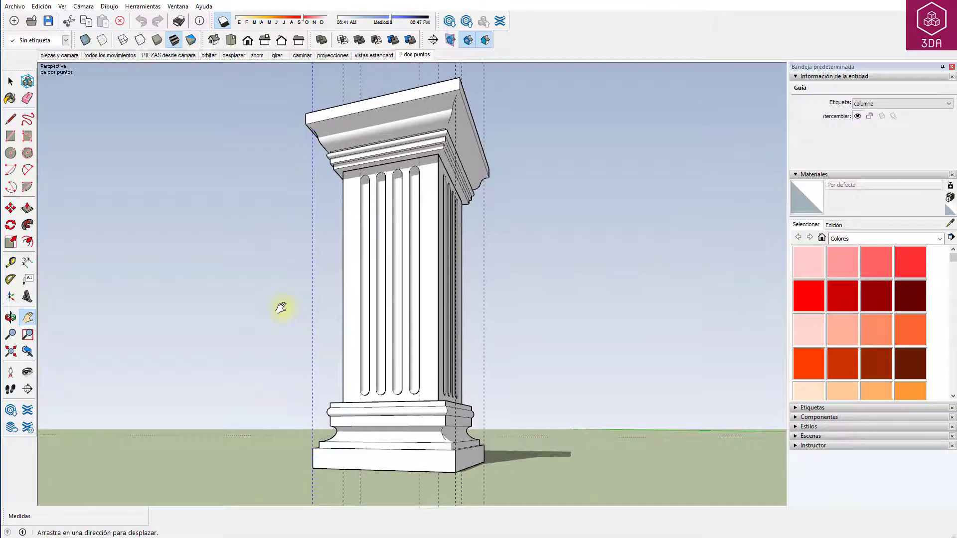